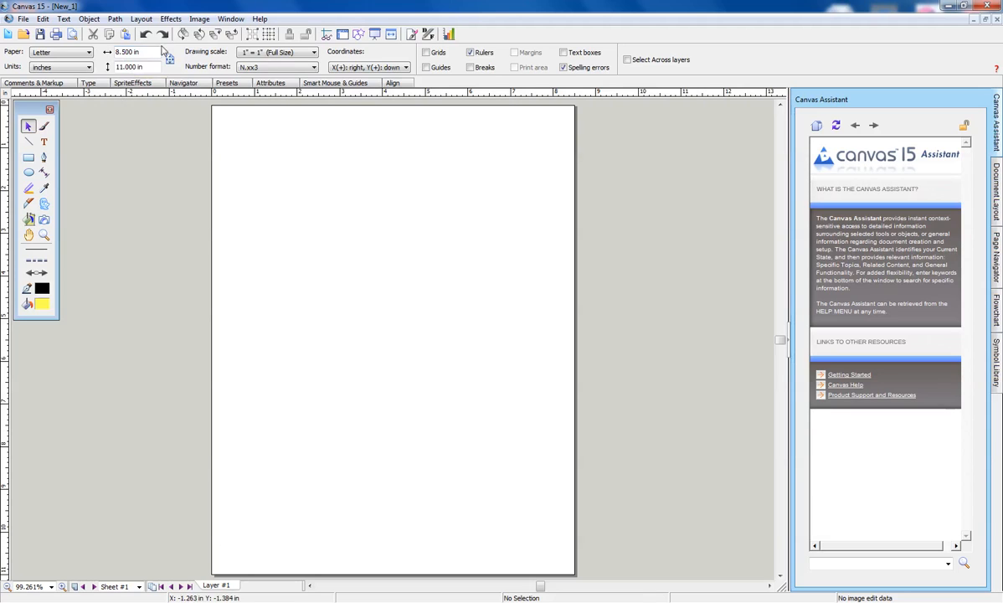
Show the grid on the page.
click(427, 54)
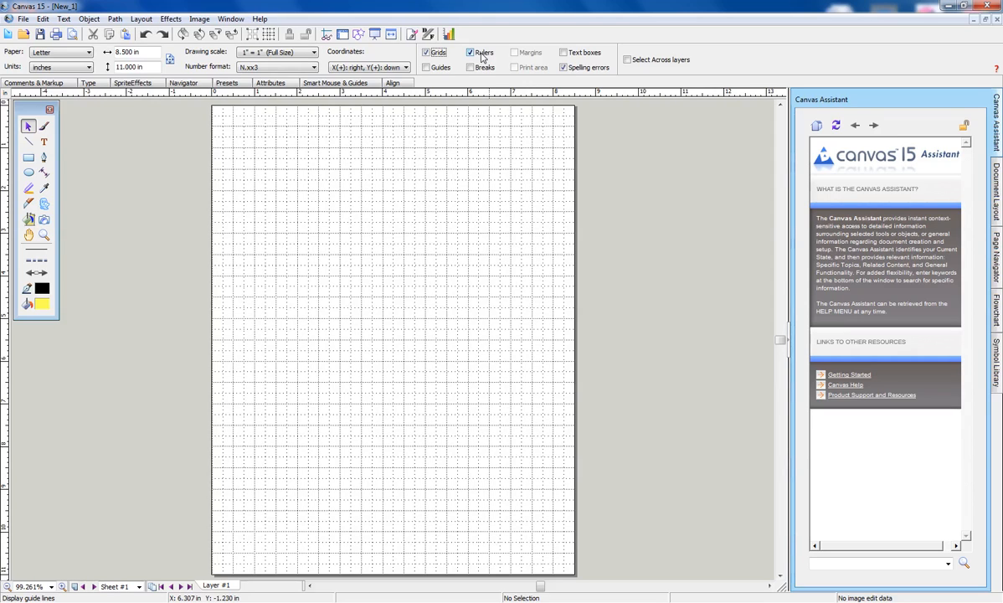
Draw four connected lines forming a tilted rectangle with corners at (2, 2.5), (4.5, 5), (6, 3.5) and (3.5, 1) in.
click(30, 143)
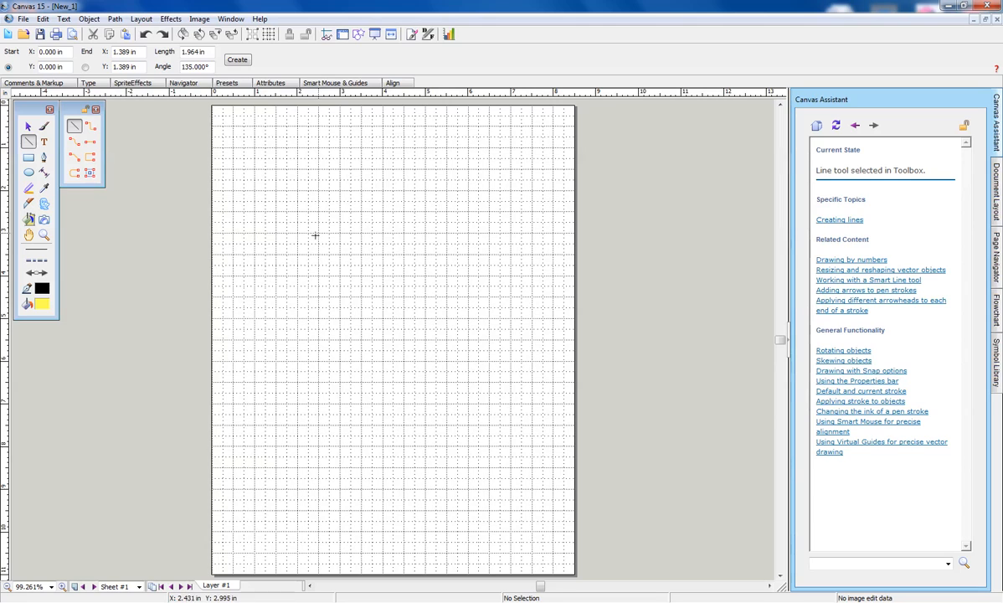
drag(297, 212, 405, 319)
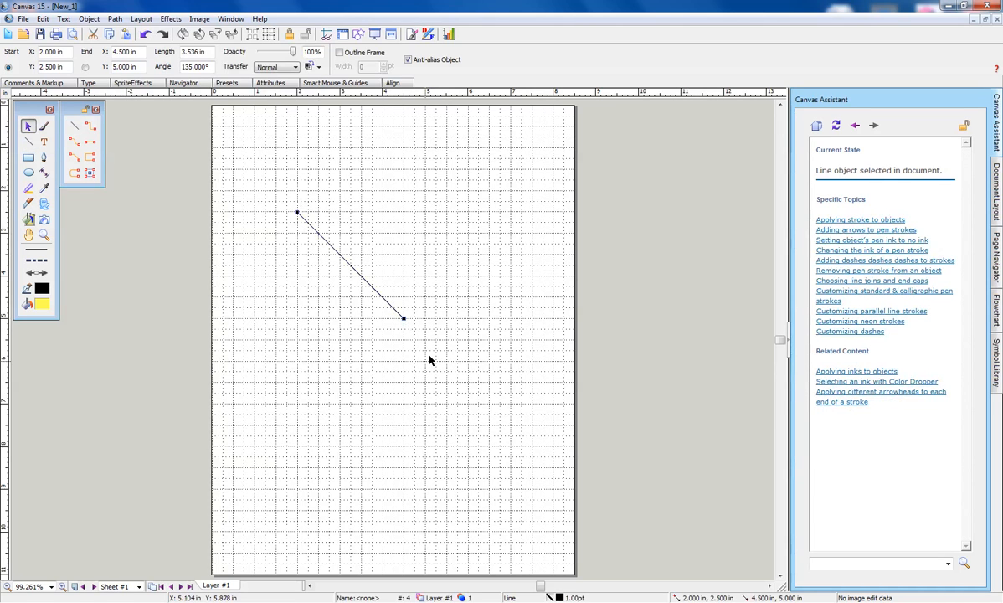
click(31, 144)
drag(403, 318, 467, 254)
click(28, 142)
drag(468, 254, 360, 147)
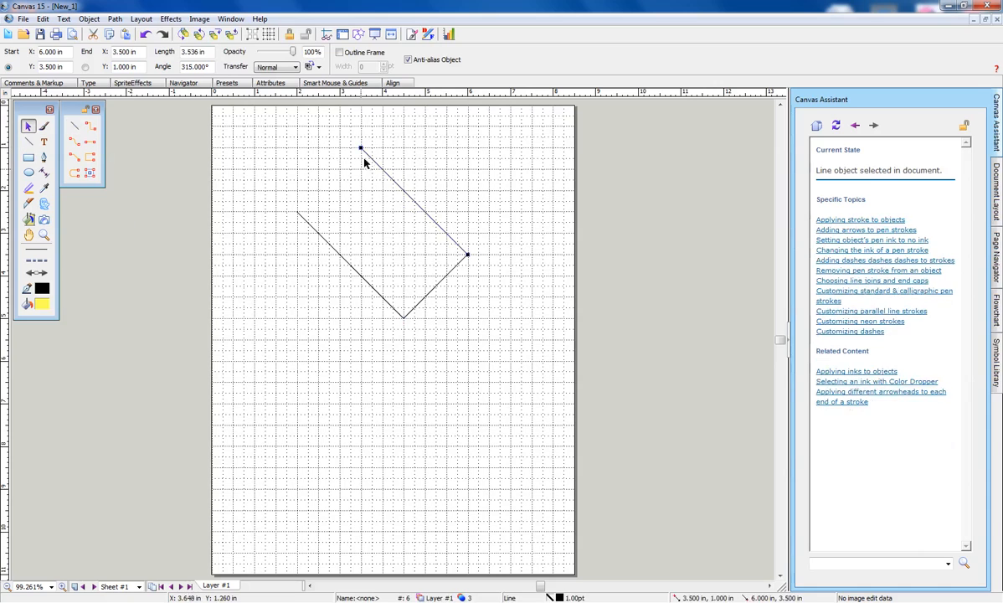
click(29, 142)
drag(296, 211, 360, 147)
click(31, 129)
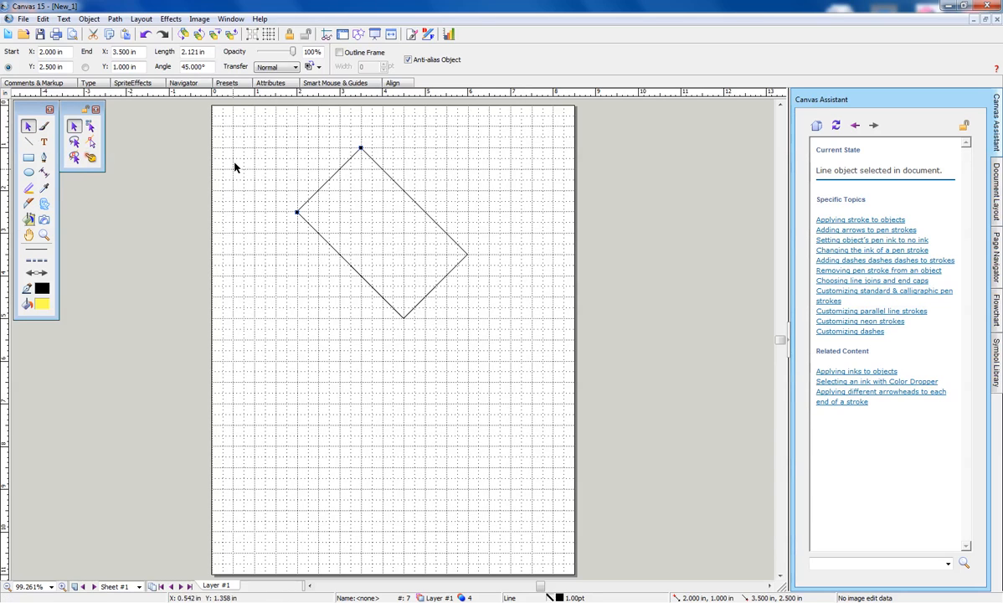
Delete all four lines of the tilted rectangle.
click(318, 209)
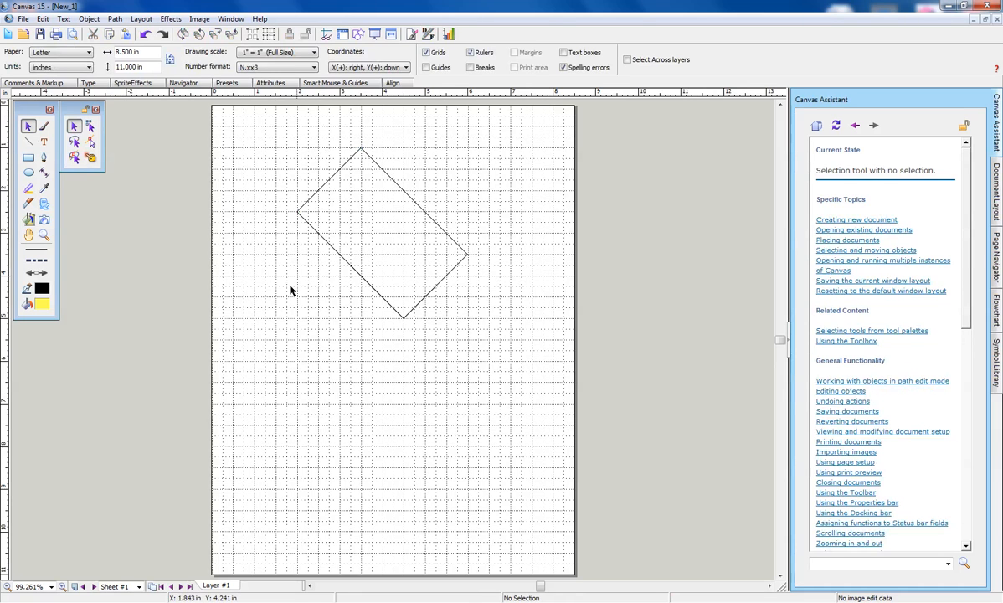
drag(251, 126, 528, 367)
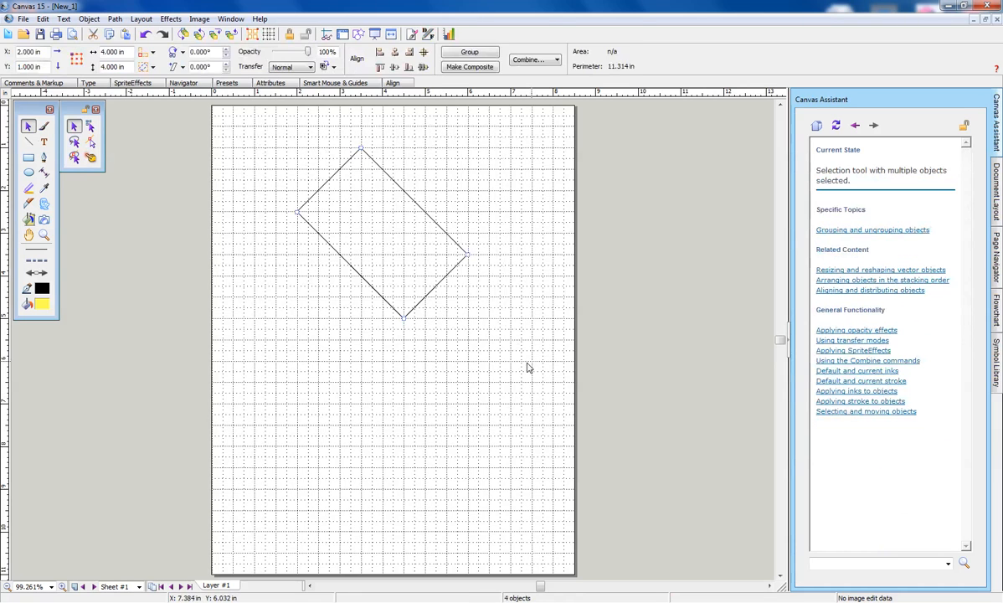
key(Delete)
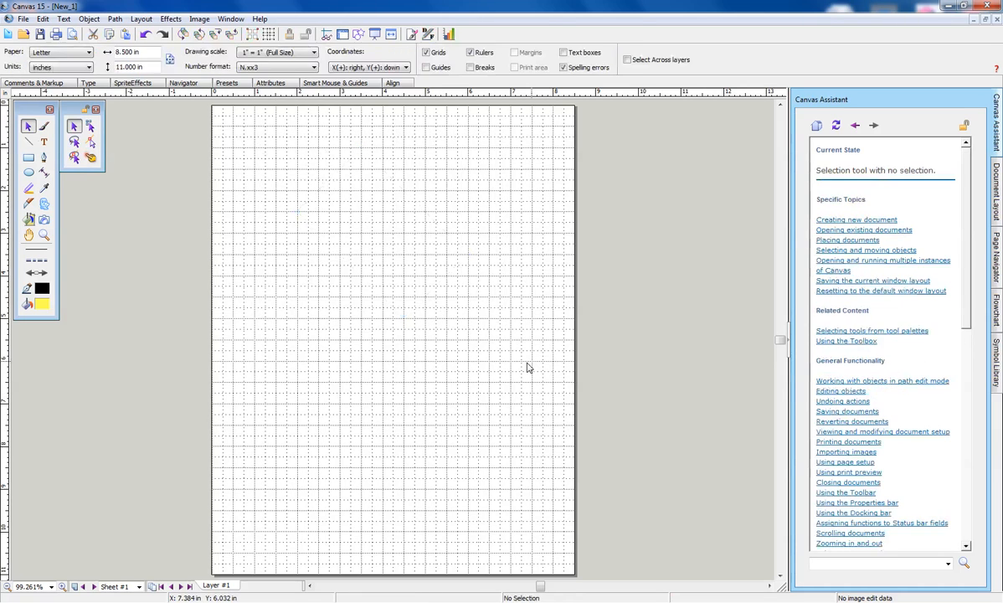
Draw a closed polygon with no fill ink and corners at (2.5, 7), (6, 7), (7, 5.5) and (2, 5.5) in.
click(45, 159)
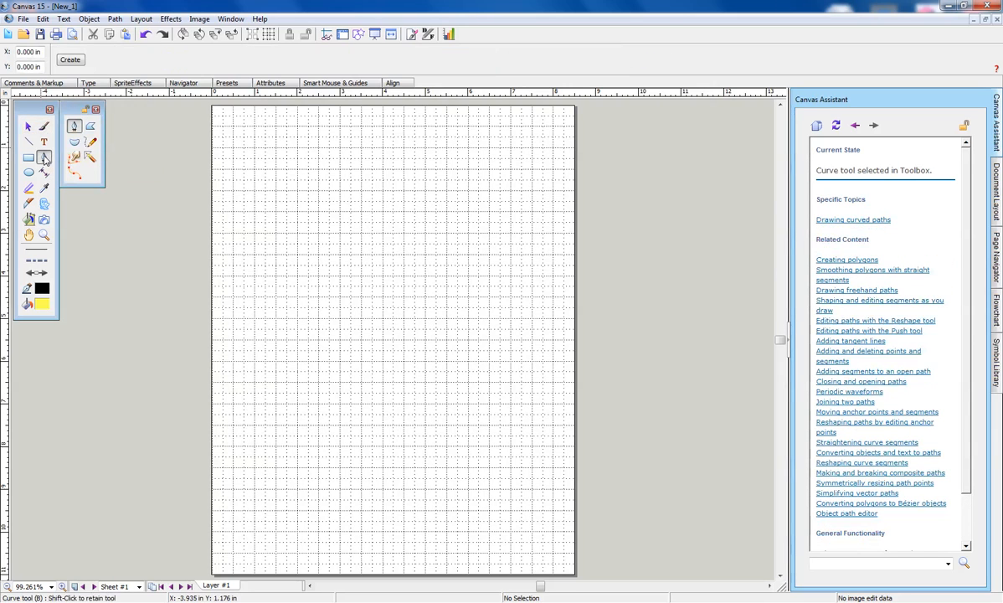
click(90, 127)
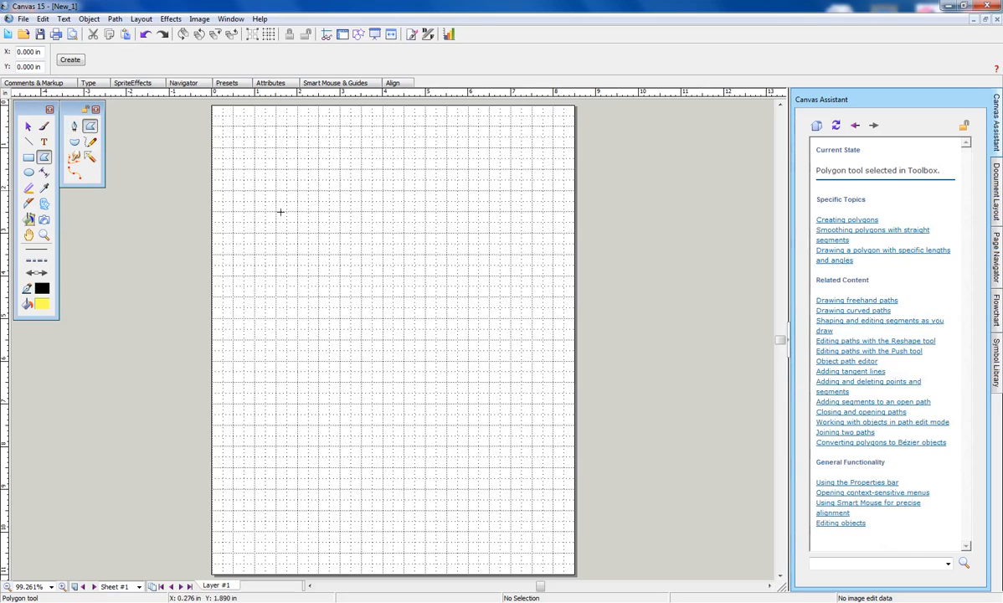
click(41, 308)
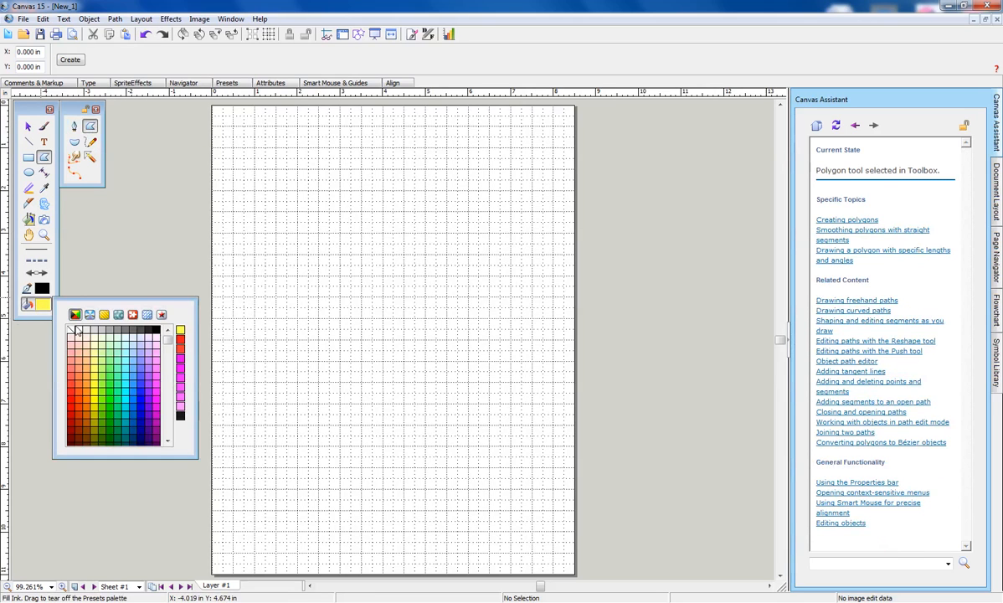
click(73, 331)
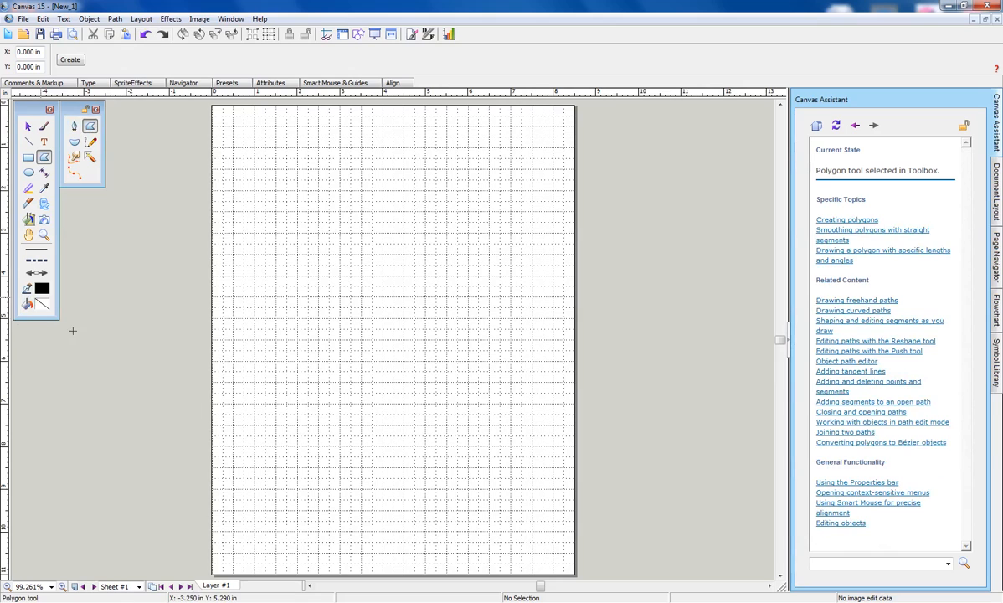
click(318, 404)
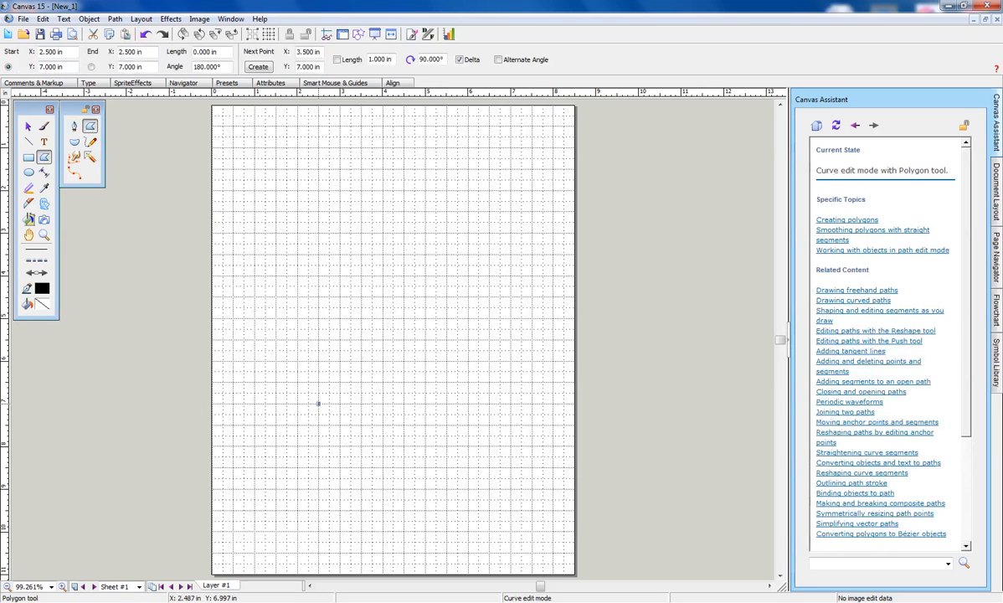
click(467, 403)
click(510, 339)
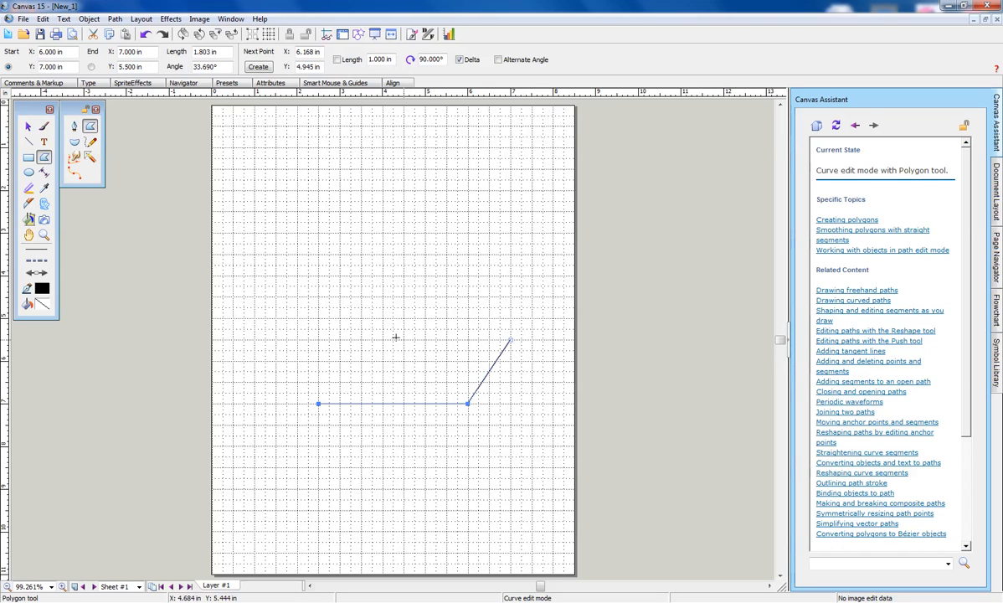
click(297, 340)
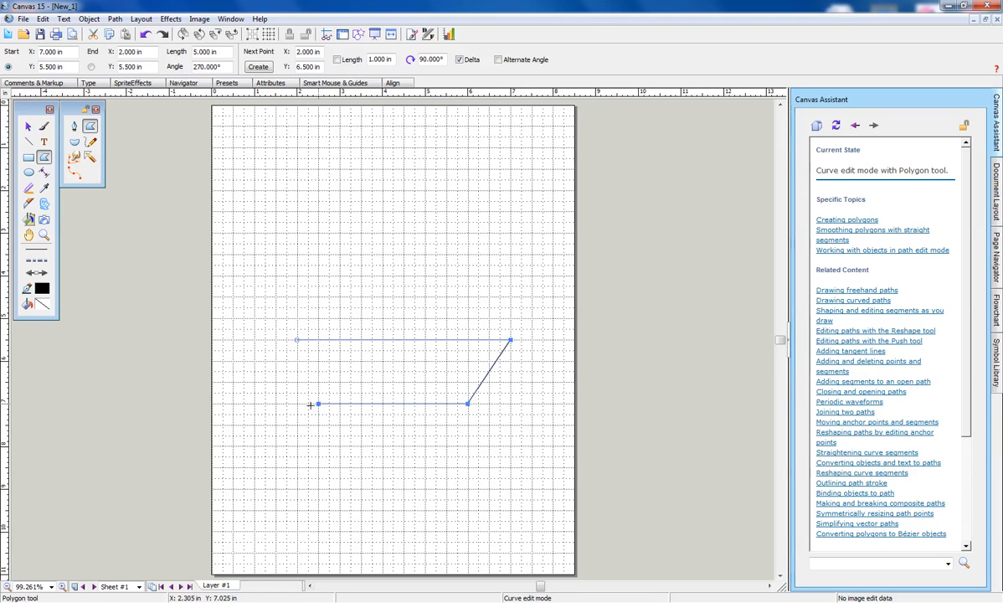
click(318, 403)
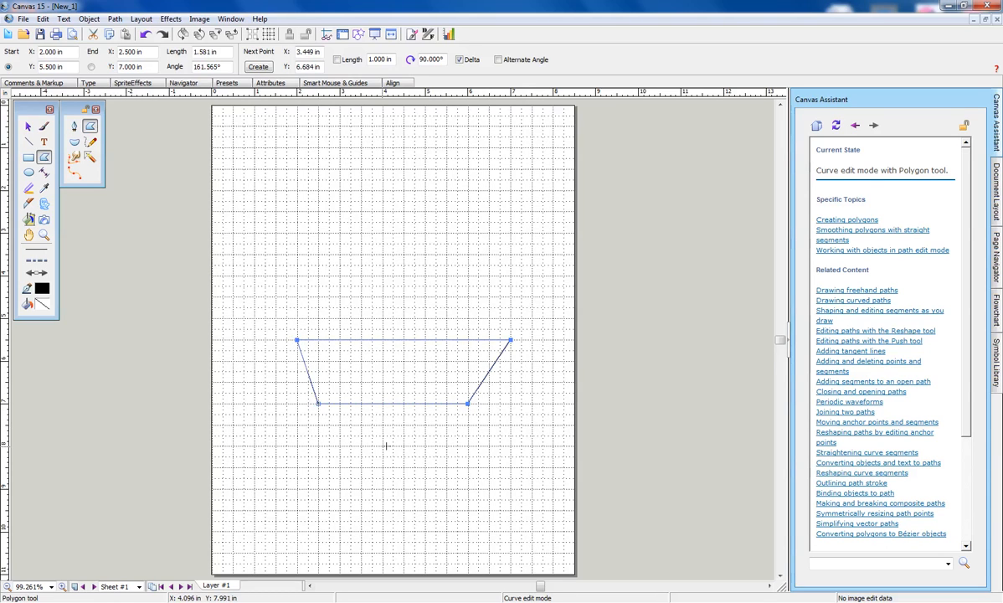
key(Escape)
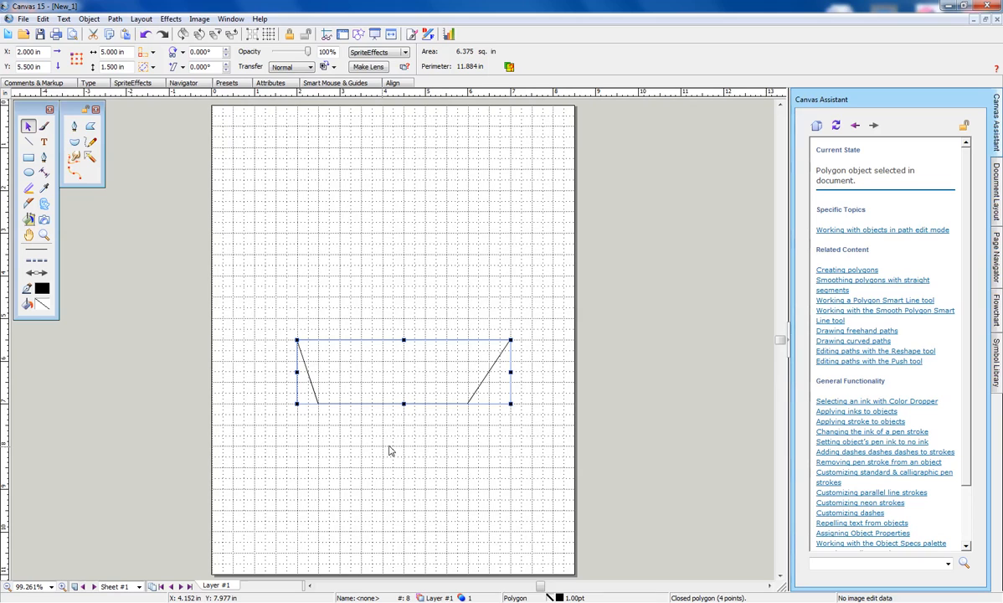
click(287, 415)
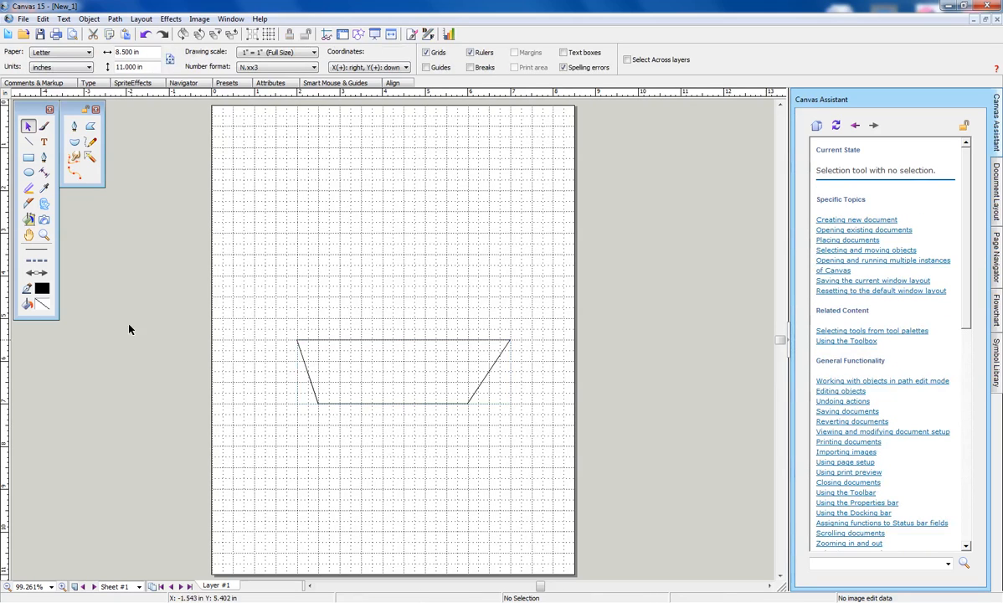
click(30, 144)
mouse_move(237, 259)
mouse_down()
mouse_move(323, 293)
mouse_move(298, 318)
mouse_up()
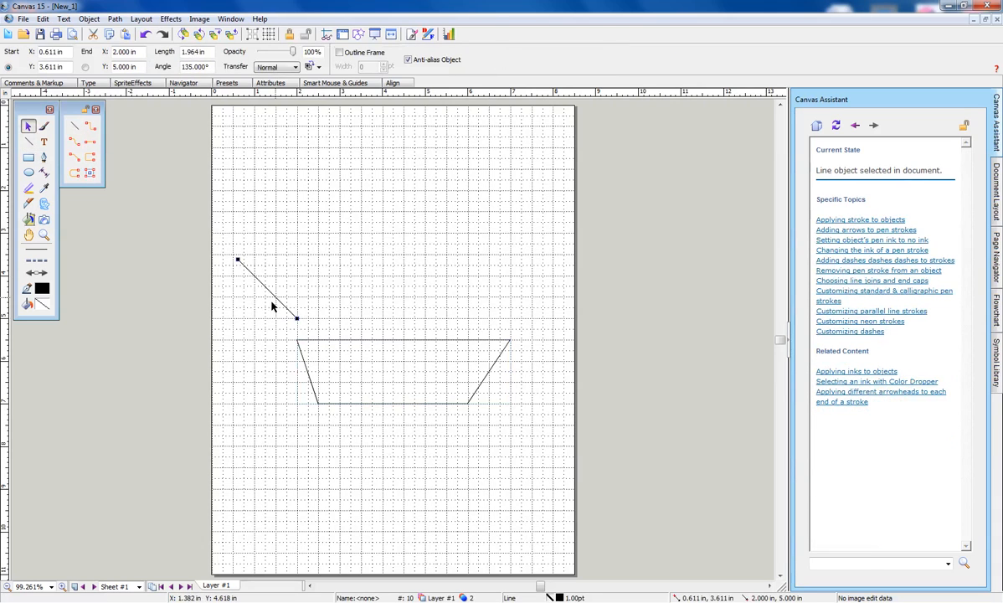
key(Delete)
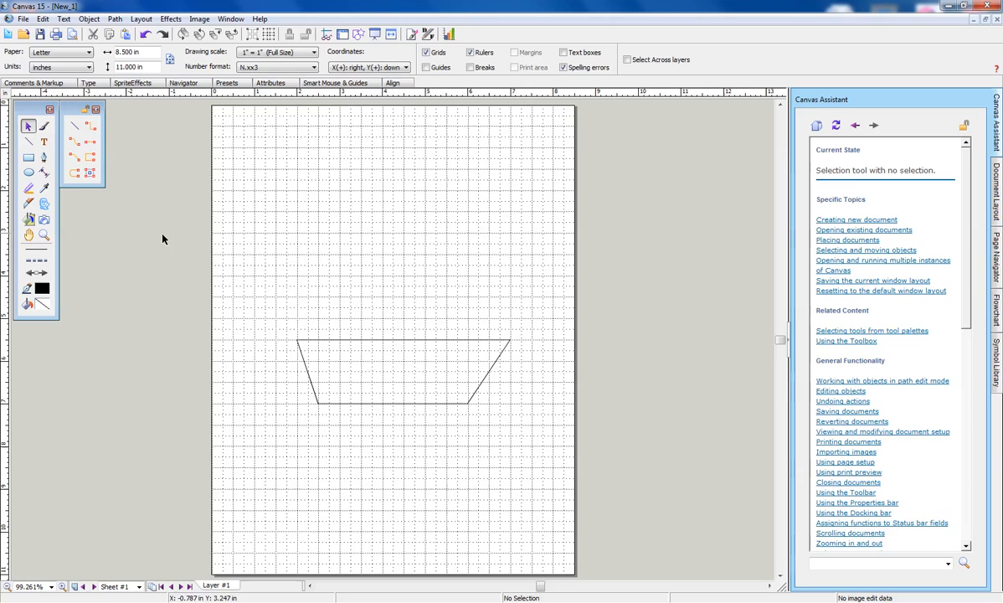
Draw a trapezoid from four separate lines above the polygon, with corners at (2, 5), (7, 5), (8, 3.5) and (1, 3.5) in.
click(29, 141)
drag(298, 318, 508, 318)
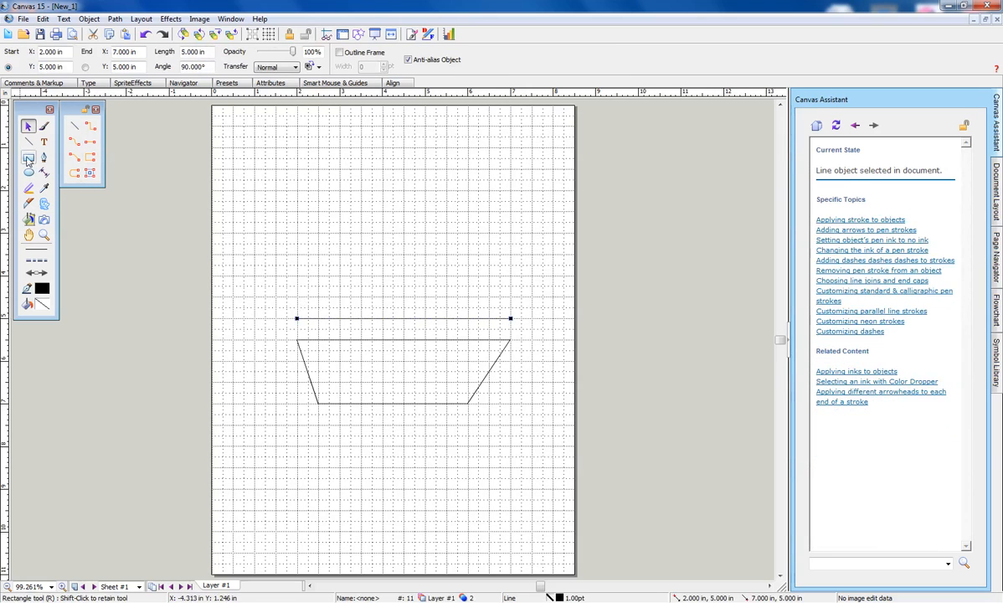
drag(510, 318, 553, 253)
click(29, 142)
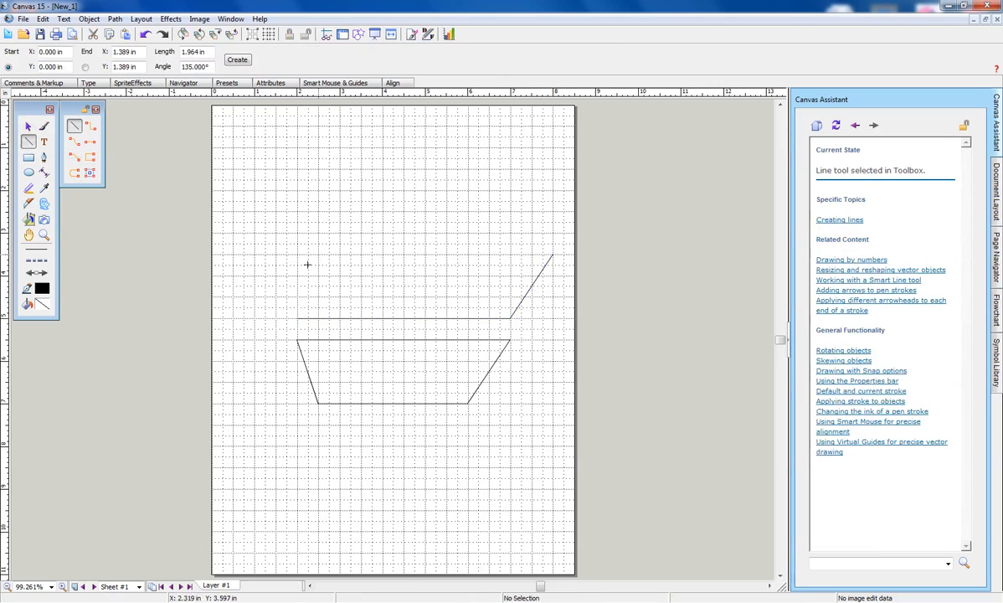
mouse_move(295, 318)
mouse_down()
mouse_move(256, 241)
mouse_move(255, 253)
mouse_move(553, 253)
mouse_up()
click(28, 142)
Select the four lines of the upper trapezoid together and clear the selection.
click(44, 126)
click(27, 126)
click(301, 231)
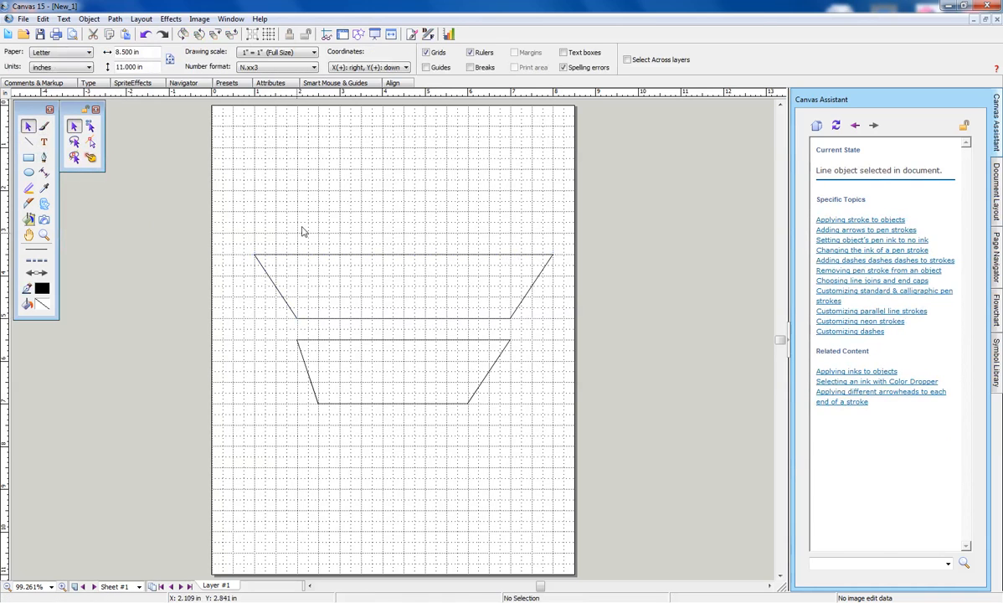
drag(224, 224, 569, 329)
click(155, 208)
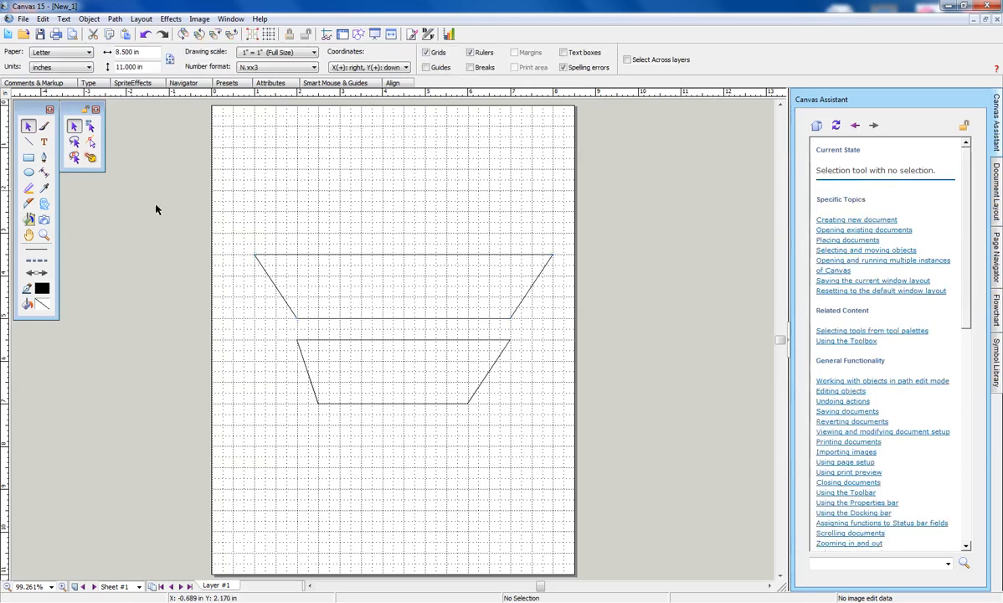
click(46, 128)
click(74, 188)
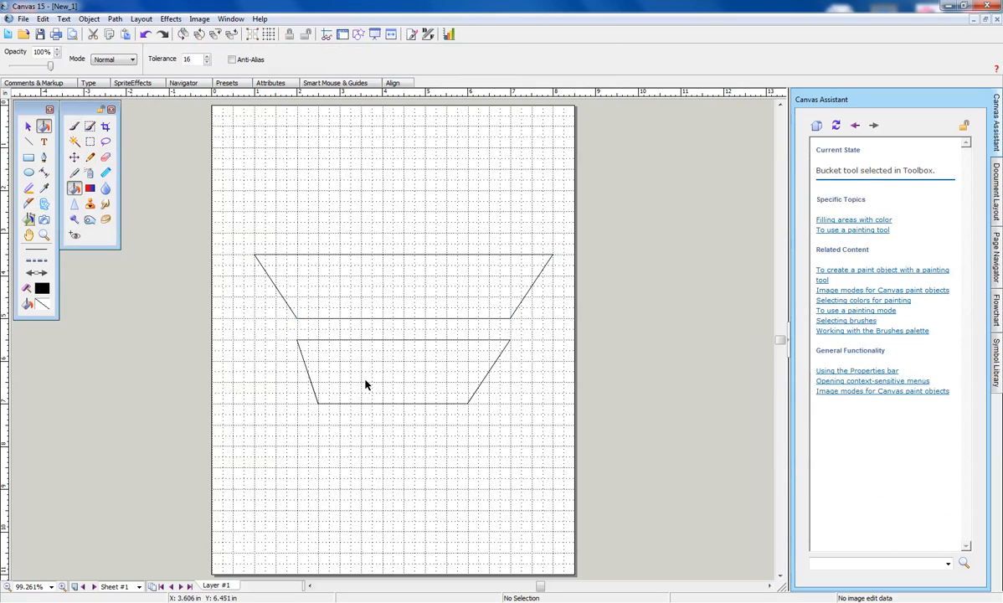
click(28, 219)
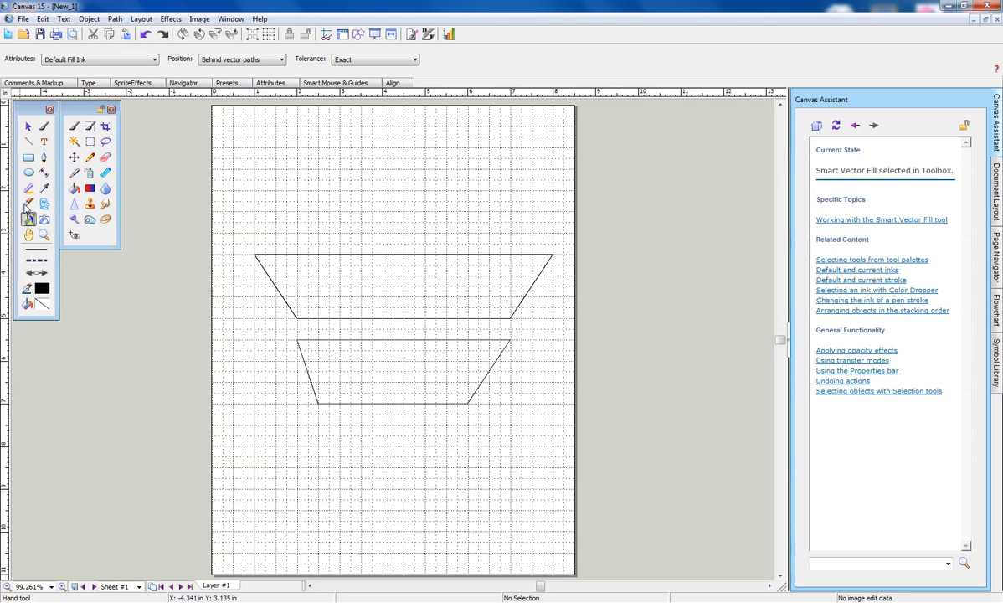
Fill the lower polygon with a light red (salmon) colour.
click(28, 126)
click(372, 346)
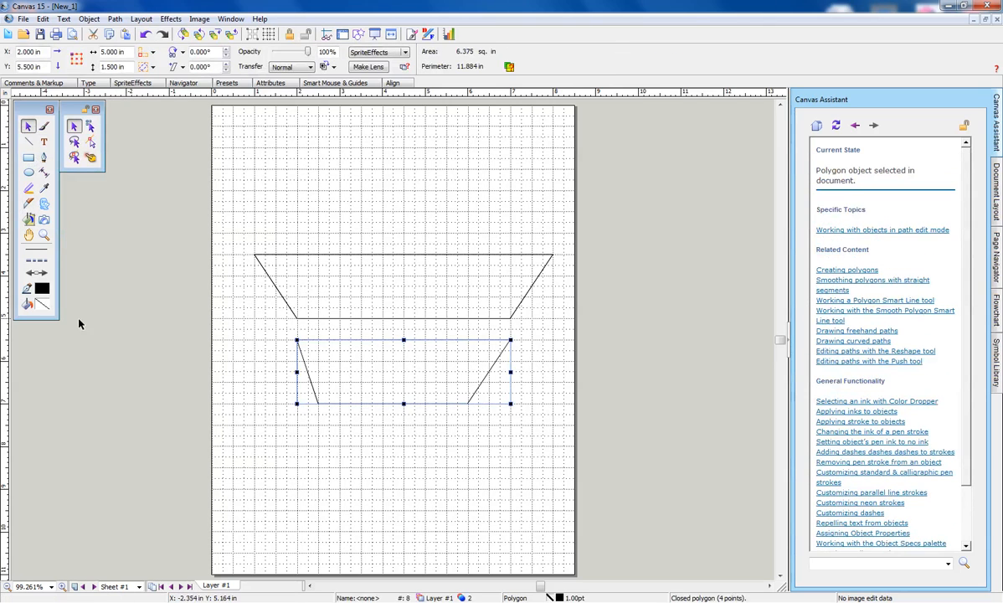
click(37, 303)
click(68, 368)
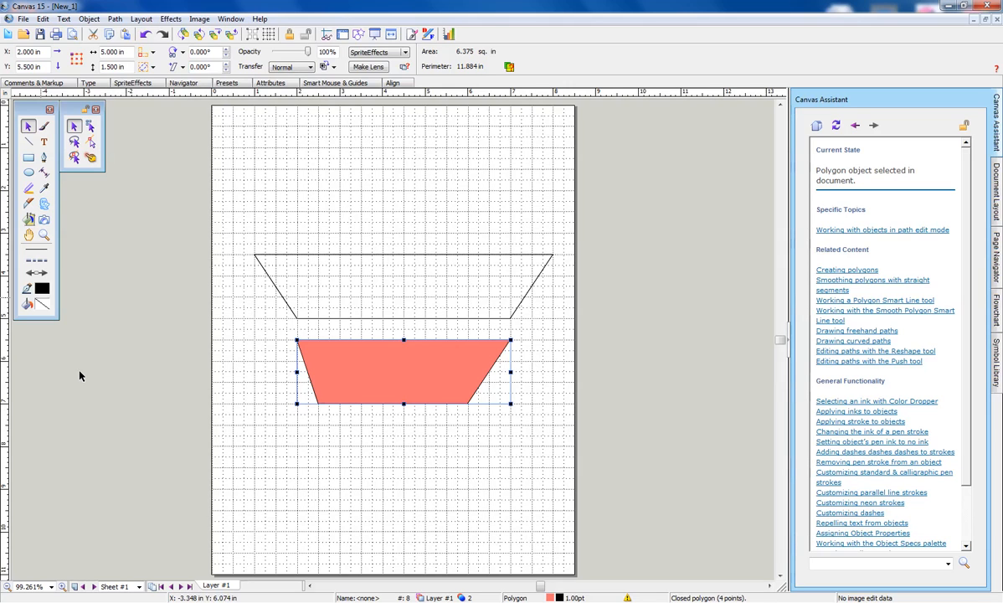
Delete the four lines that form the upper trapezoid.
click(44, 158)
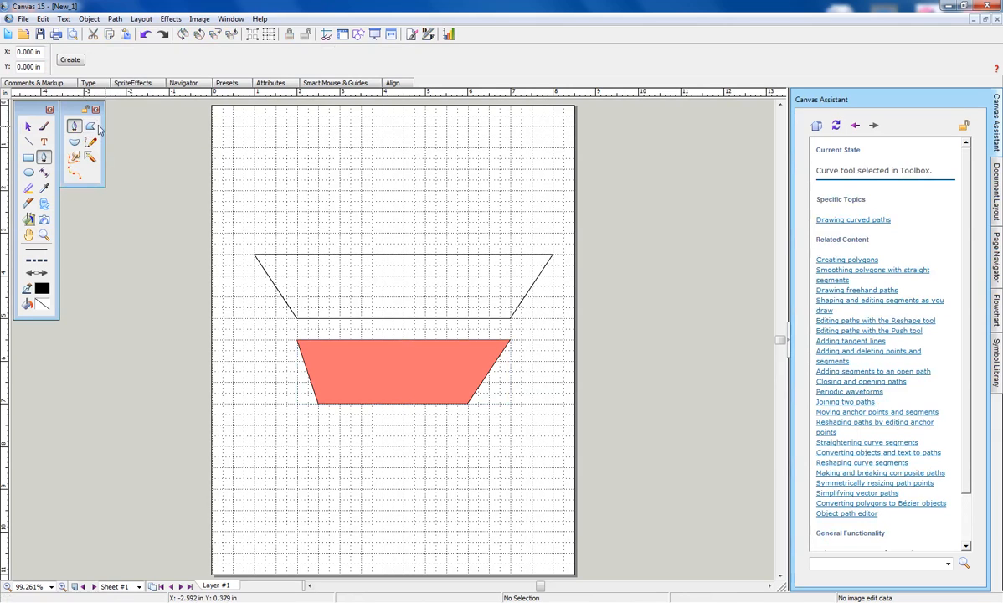
click(28, 126)
drag(213, 207, 569, 329)
key(Delete)
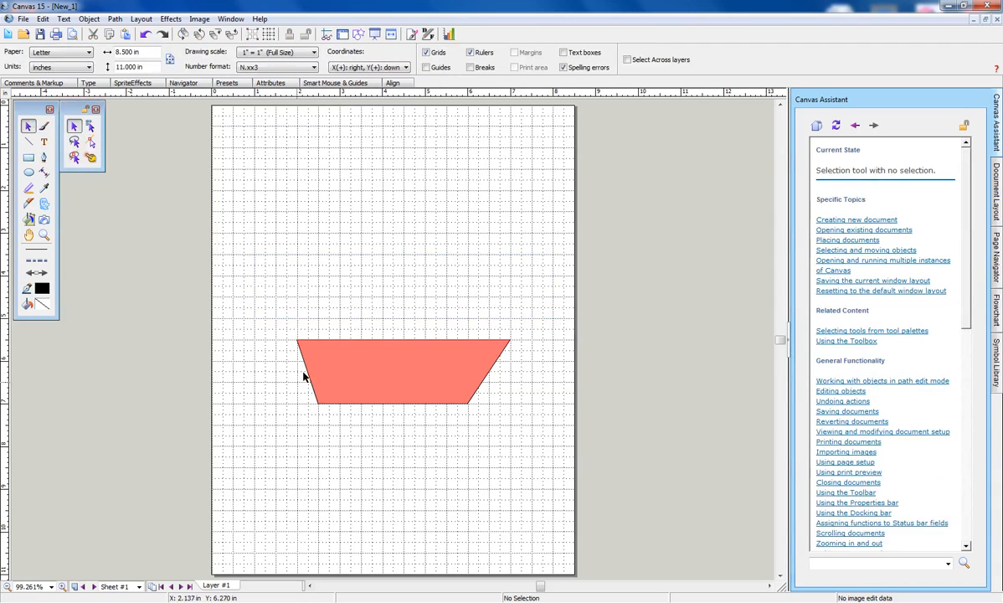
Widen the salmon hull polygon to 5.5 in and move it to X 1.5 in, Y 6 in.
click(298, 343)
drag(297, 341, 255, 341)
click(349, 432)
click(500, 348)
drag(510, 340, 489, 340)
mouse_move(355, 383)
mouse_down()
mouse_move(387, 408)
mouse_move(374, 392)
mouse_move(362, 398)
mouse_up()
click(299, 425)
click(353, 406)
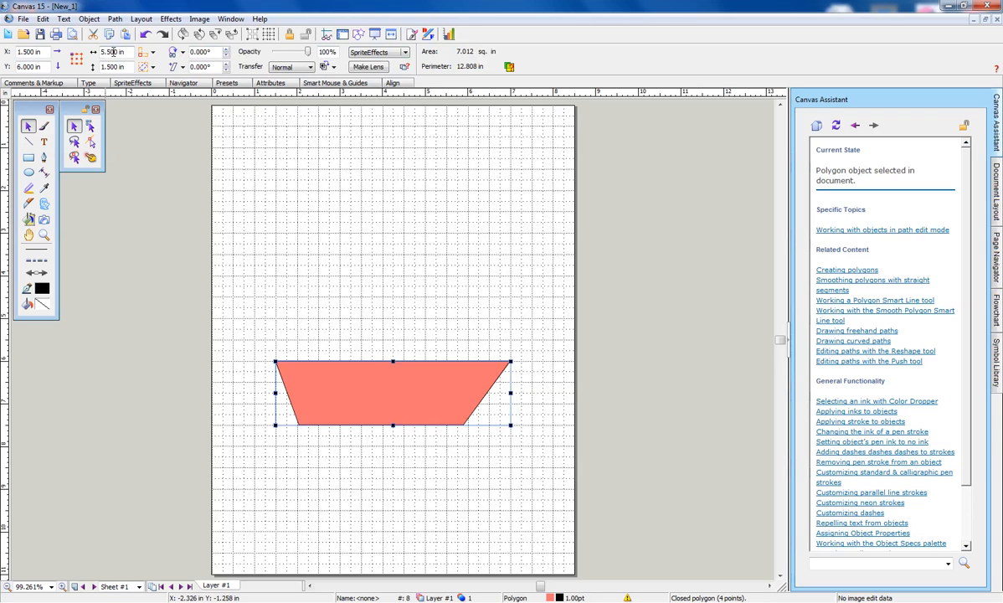
Draw a mast rectangle 0.5 in wide and 4.5 in high at X 4 in, Y 1 in above the hull and fill it bright red.
click(29, 157)
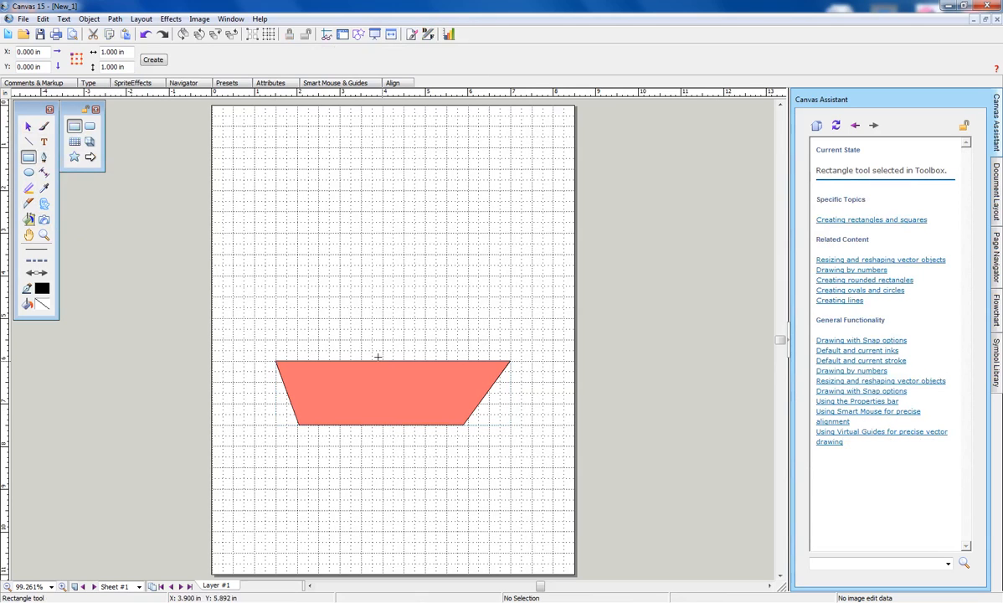
drag(382, 349, 411, 148)
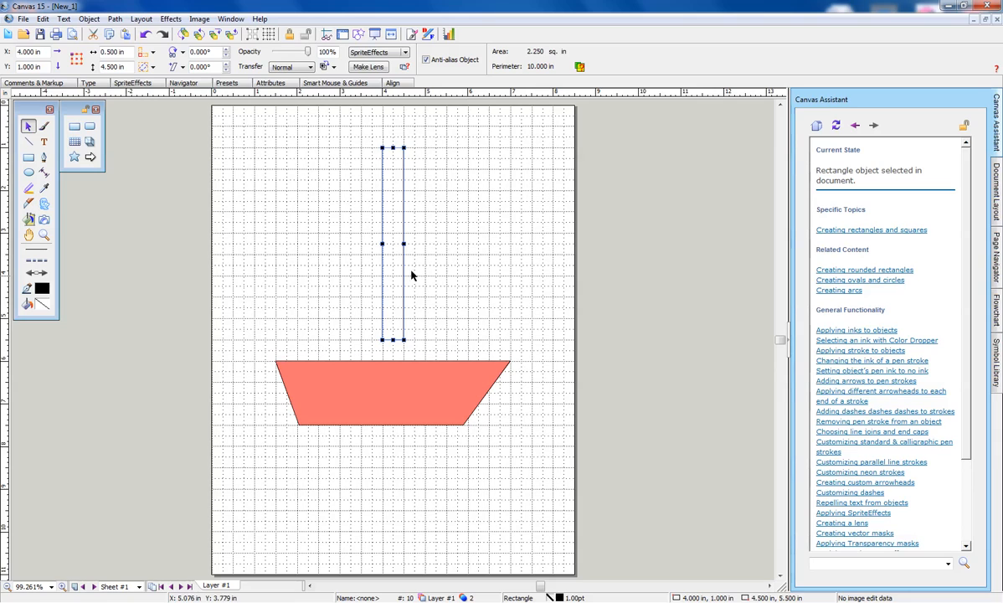
click(28, 303)
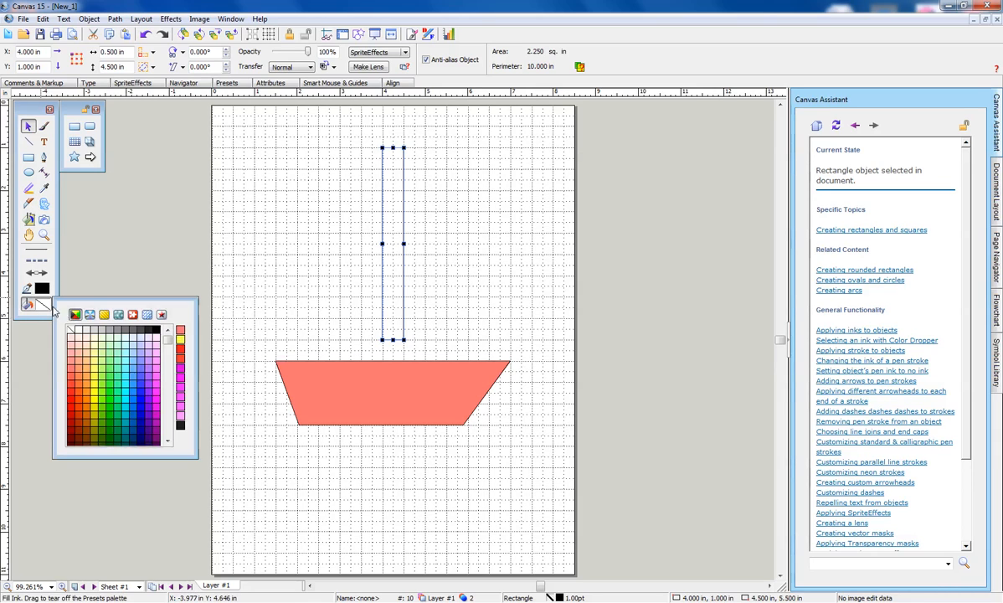
click(70, 387)
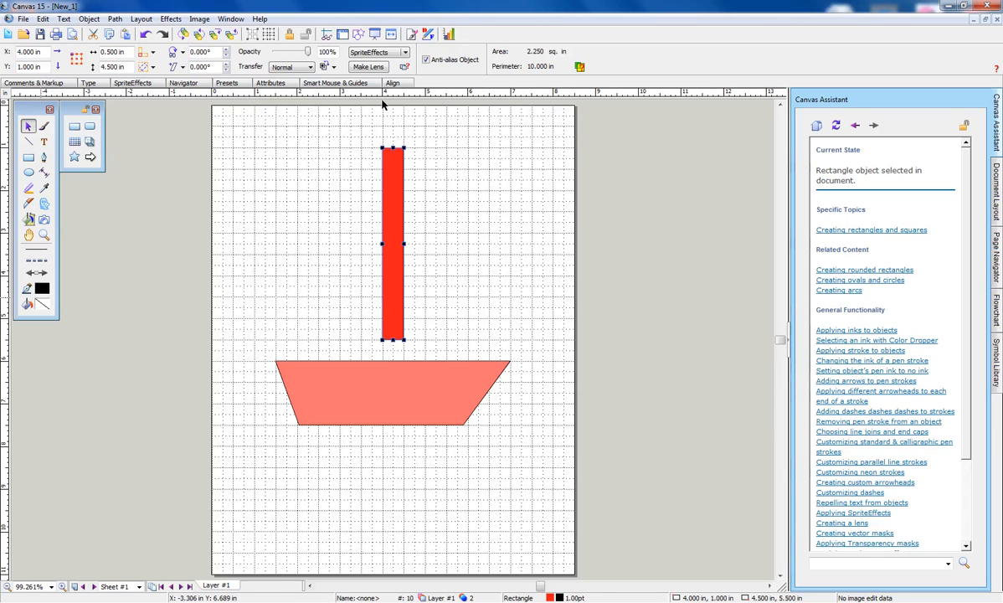
Deselect the mast and hide the page's grid lines.
click(27, 123)
click(265, 162)
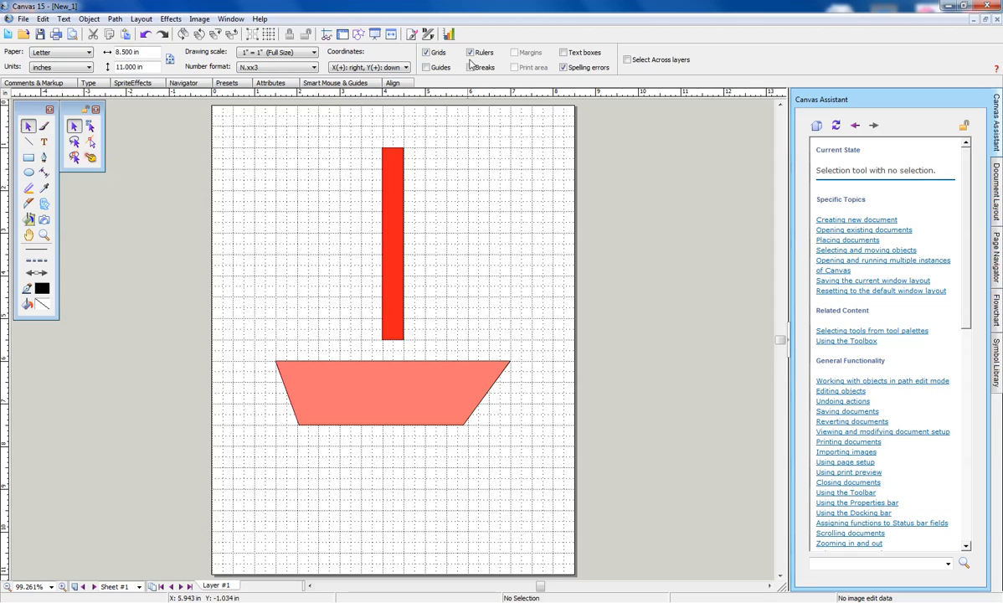
click(425, 53)
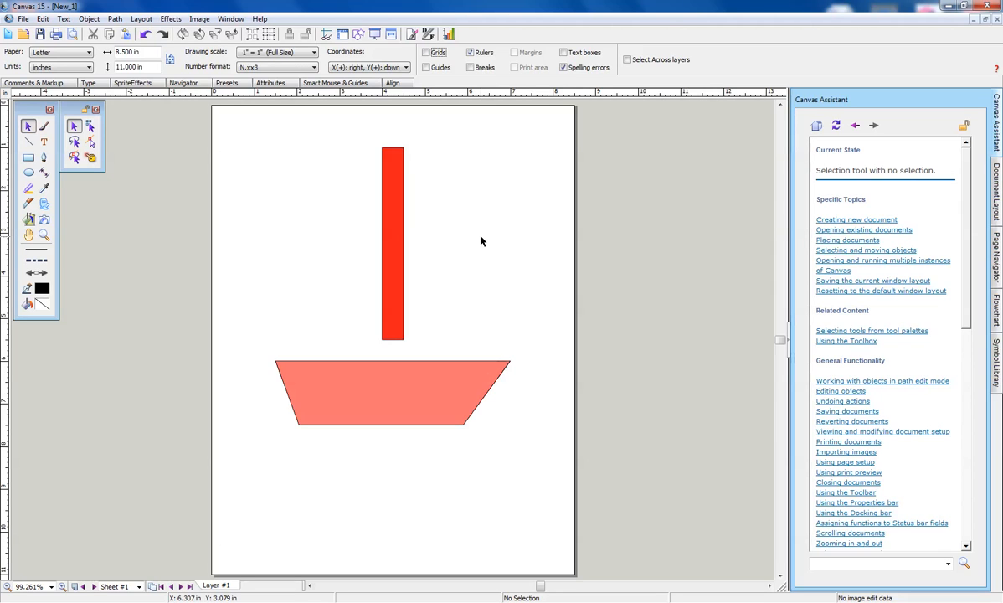
Draw a triangular sail polygon about 5.5 in wide and 4.2 in high across the mast, just above the hull.
click(43, 160)
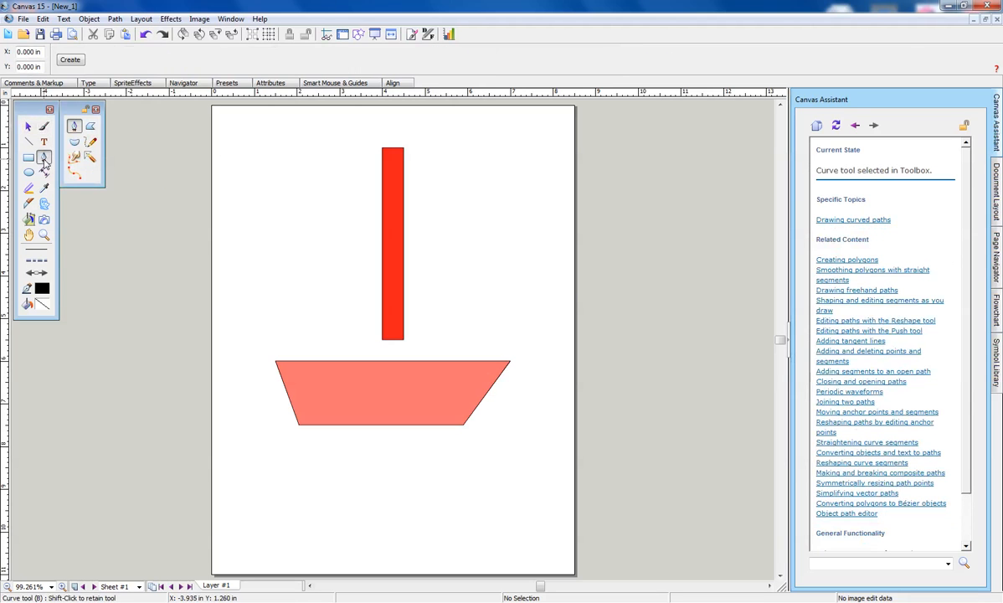
click(90, 127)
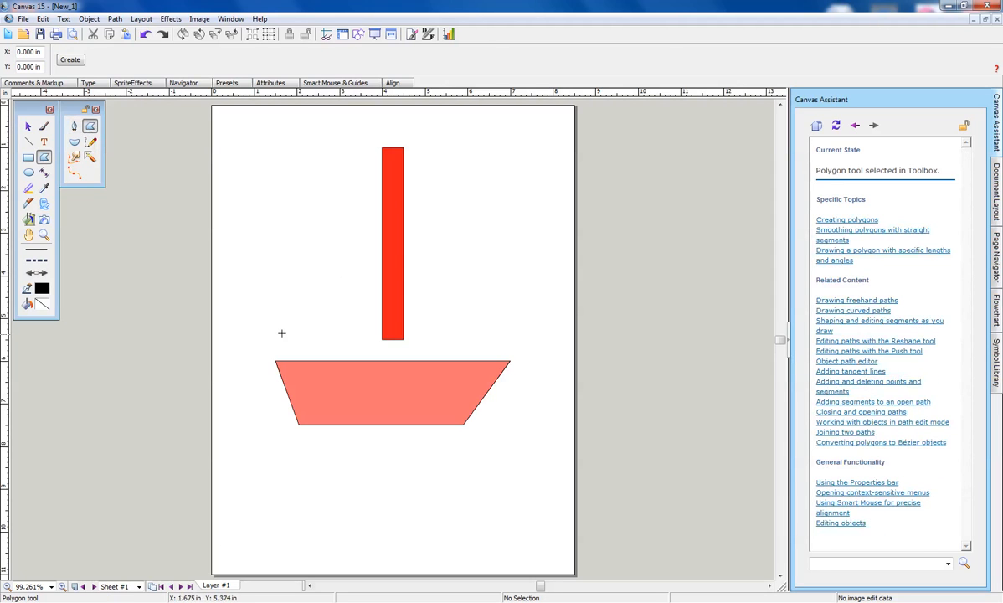
click(274, 332)
click(508, 335)
click(394, 156)
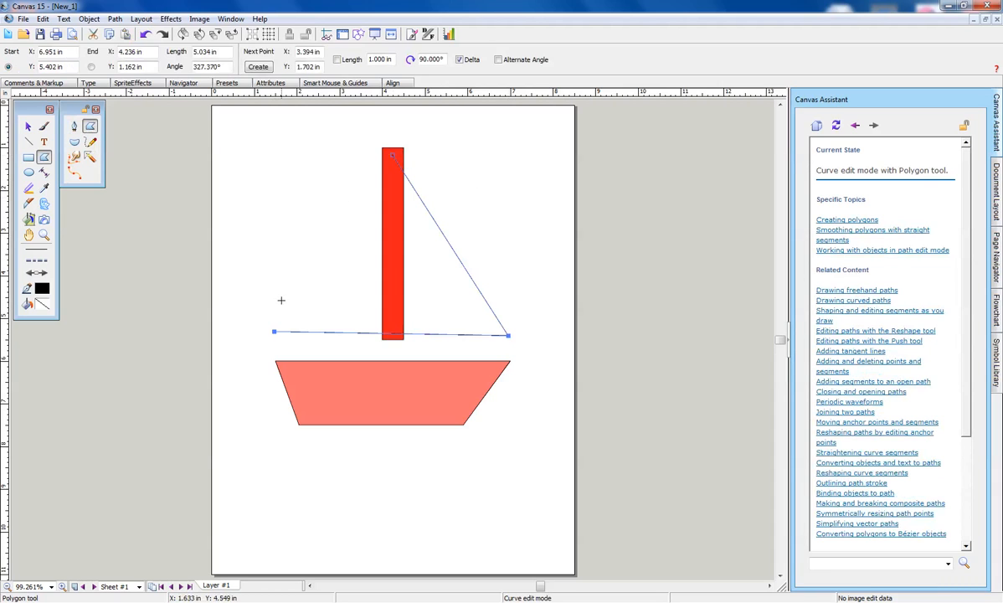
click(274, 332)
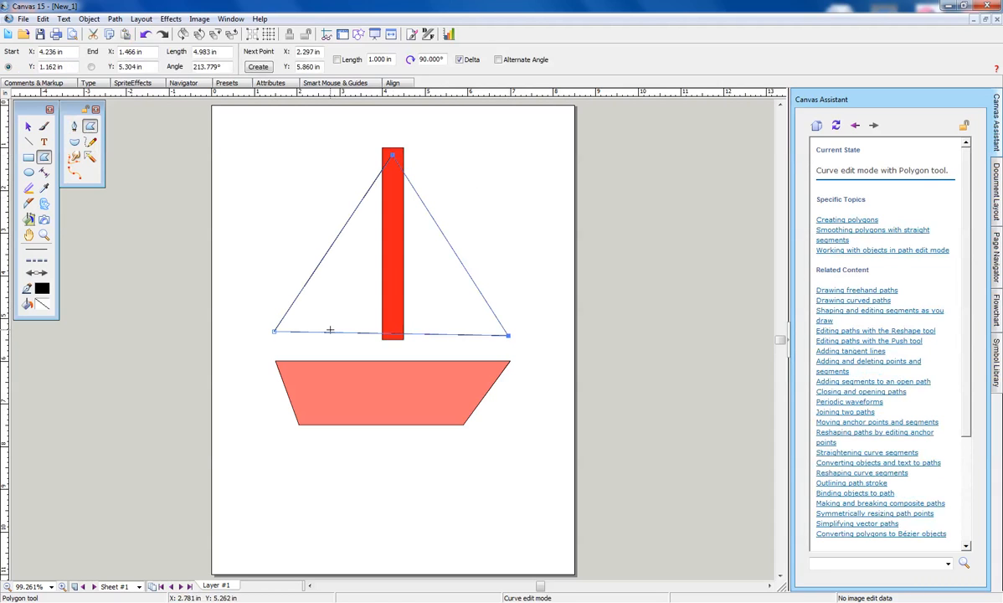
key(Escape)
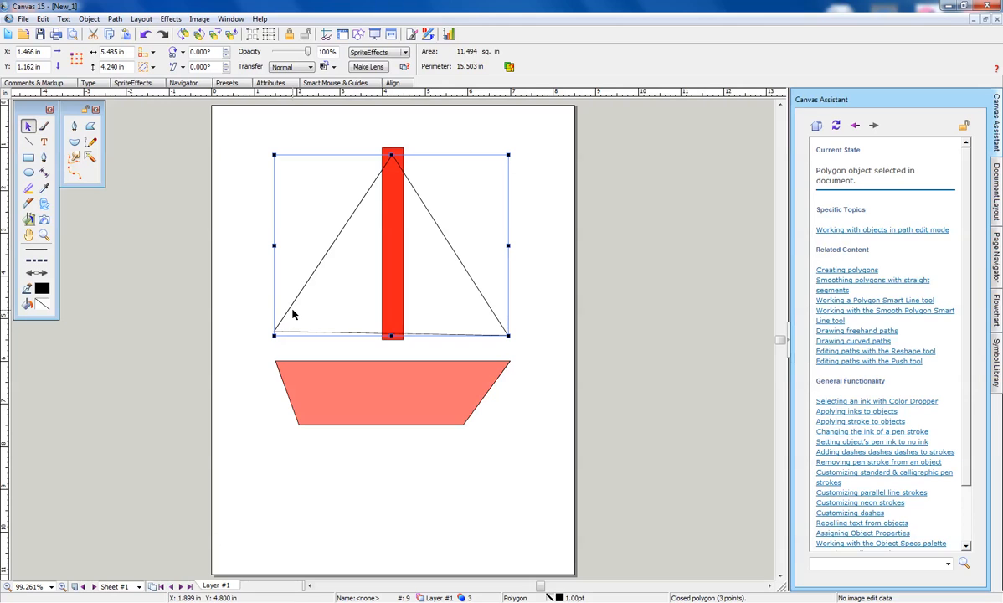
Fill the sail triangle with orange and send it to the back, behind the mast.
click(44, 308)
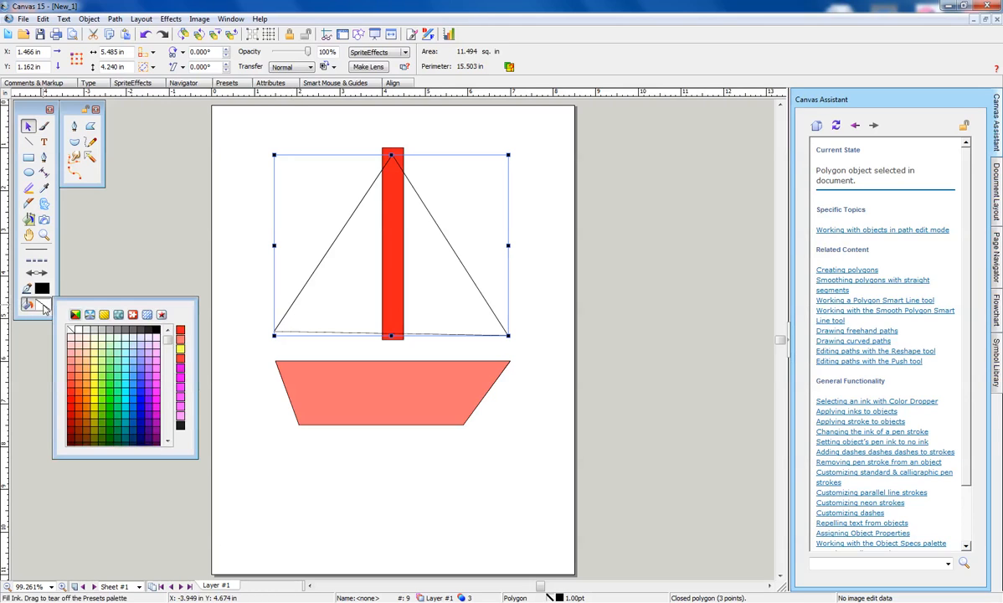
click(82, 366)
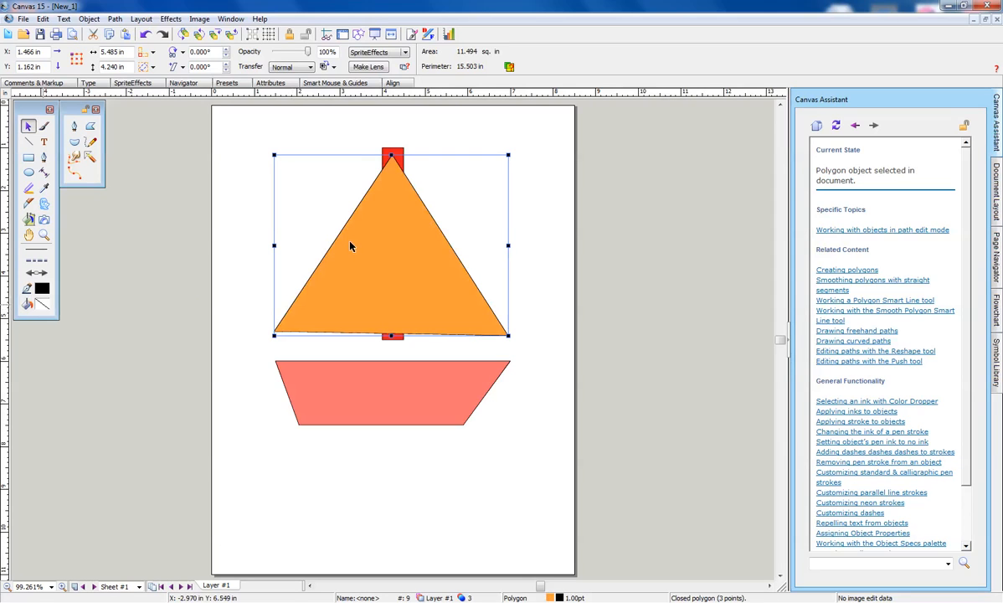
right_click(414, 258)
mouse_move(519, 424)
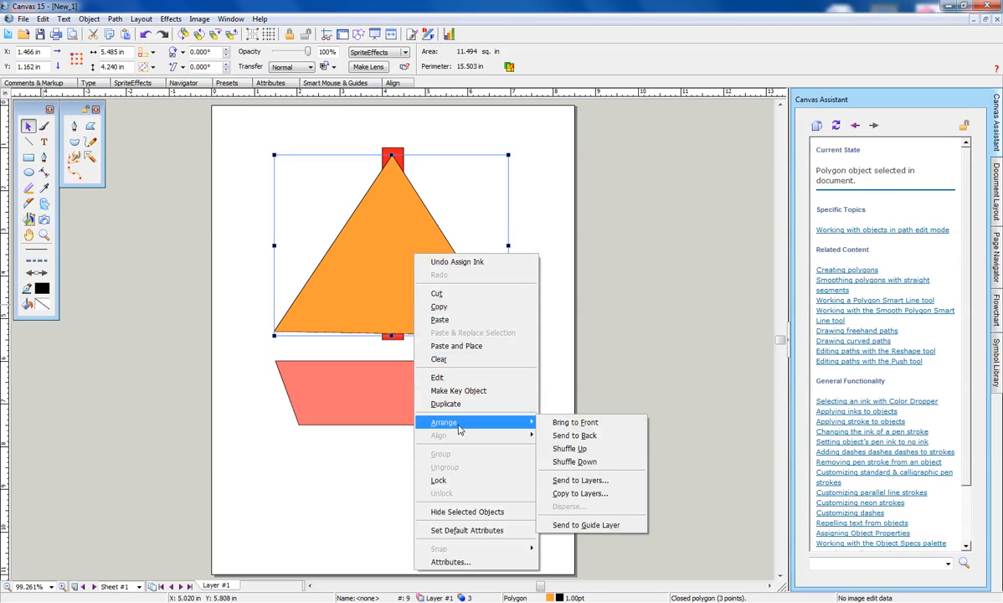
click(599, 436)
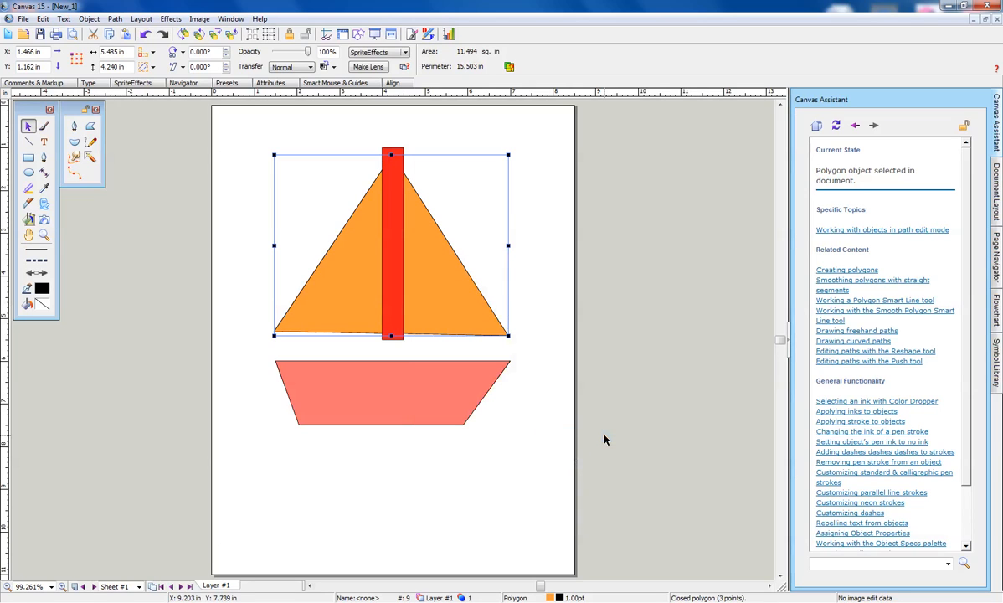
click(578, 429)
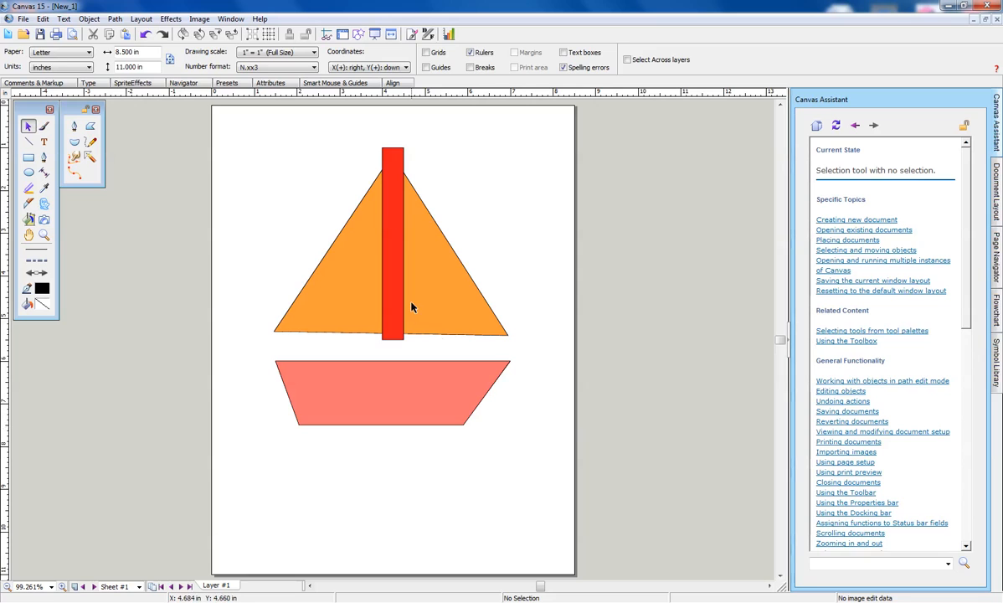
click(386, 220)
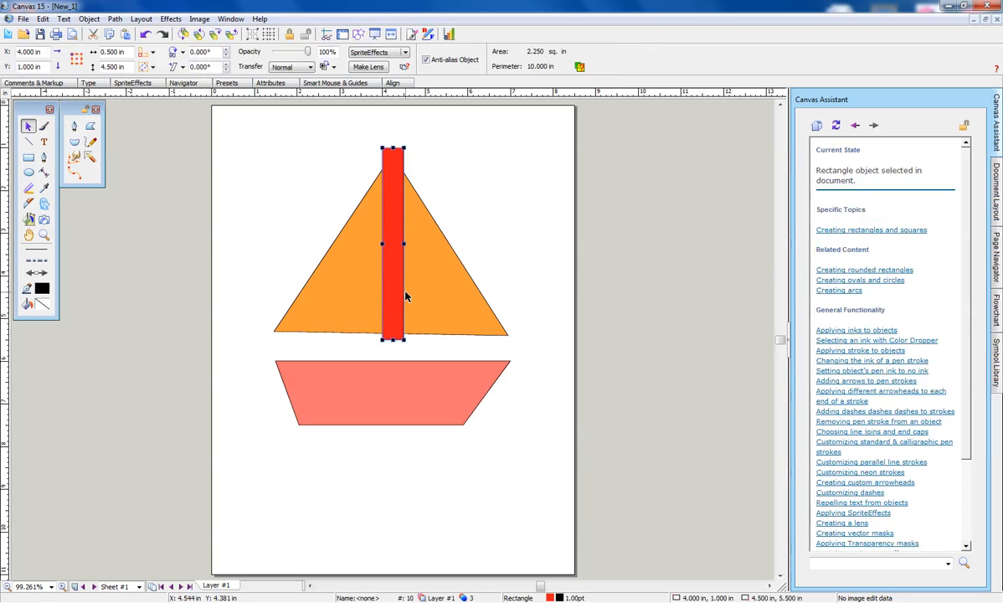
click(393, 495)
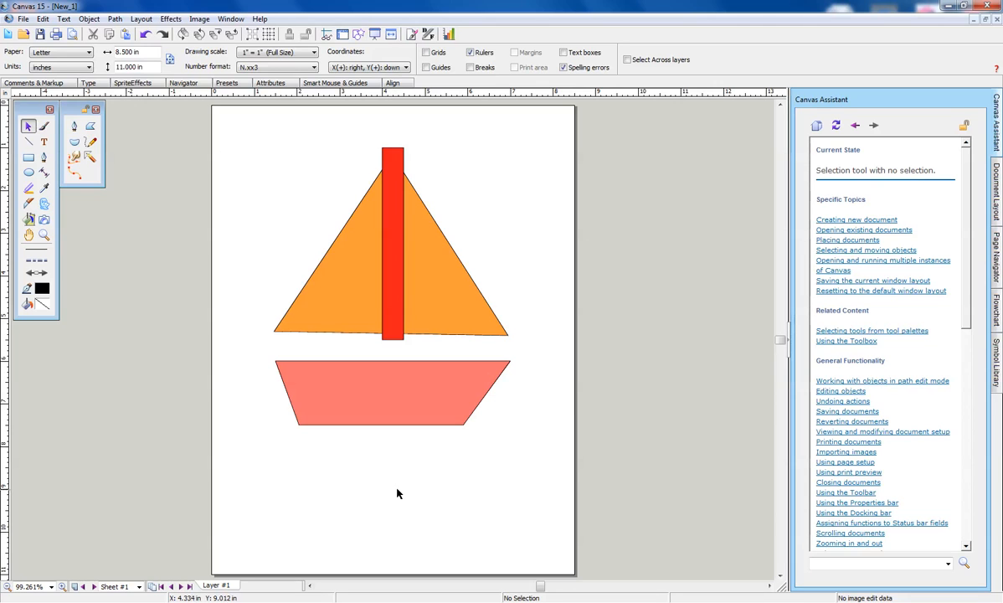
Remove the salmon fill from the hull polygon, leaving only its outline.
click(360, 391)
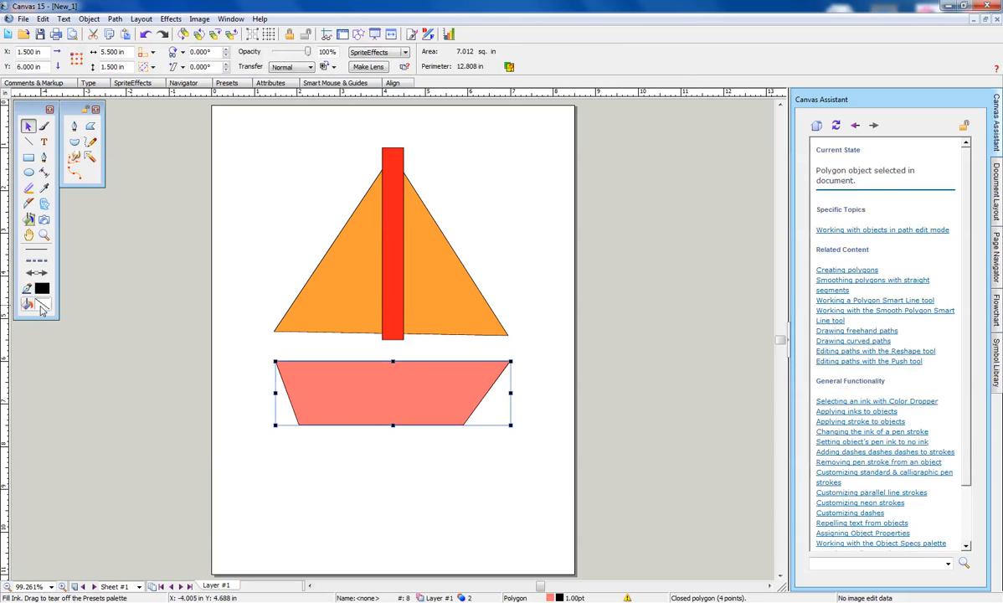
click(43, 306)
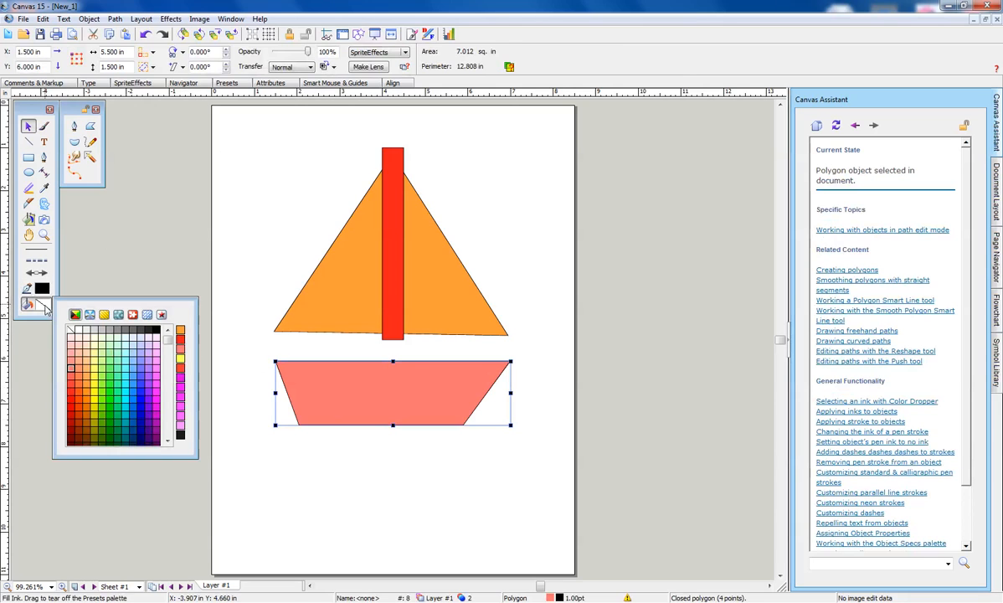
click(64, 307)
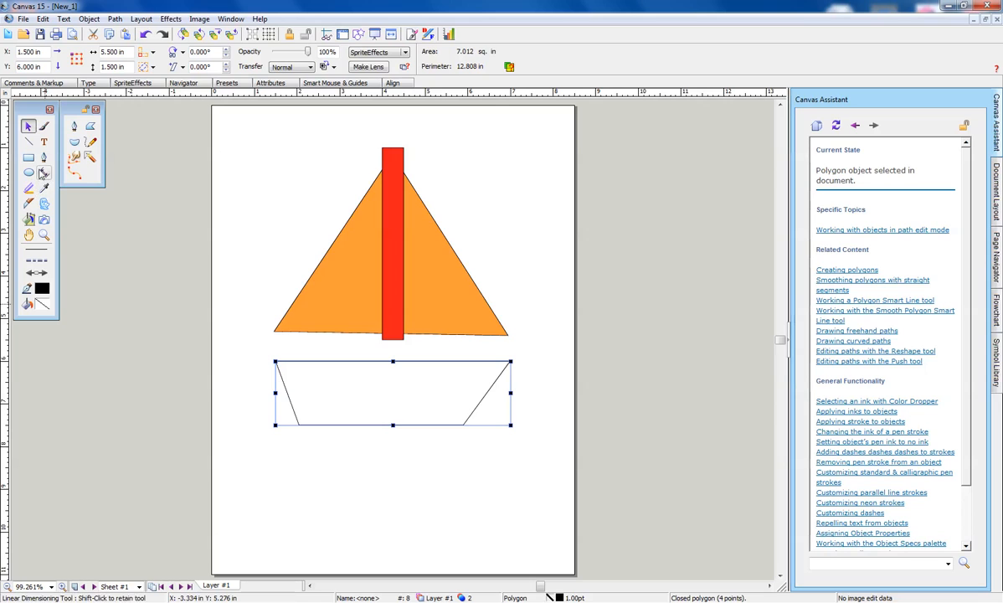
Paint light green strokes along the hull's left, top and bottom edges using the Paintbrush tool.
click(43, 127)
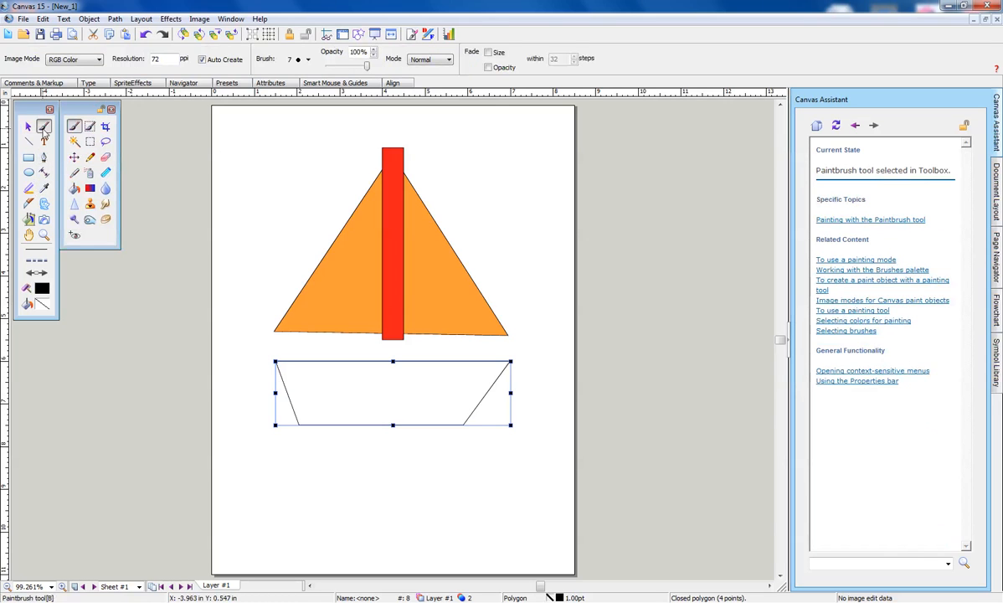
click(41, 288)
click(96, 350)
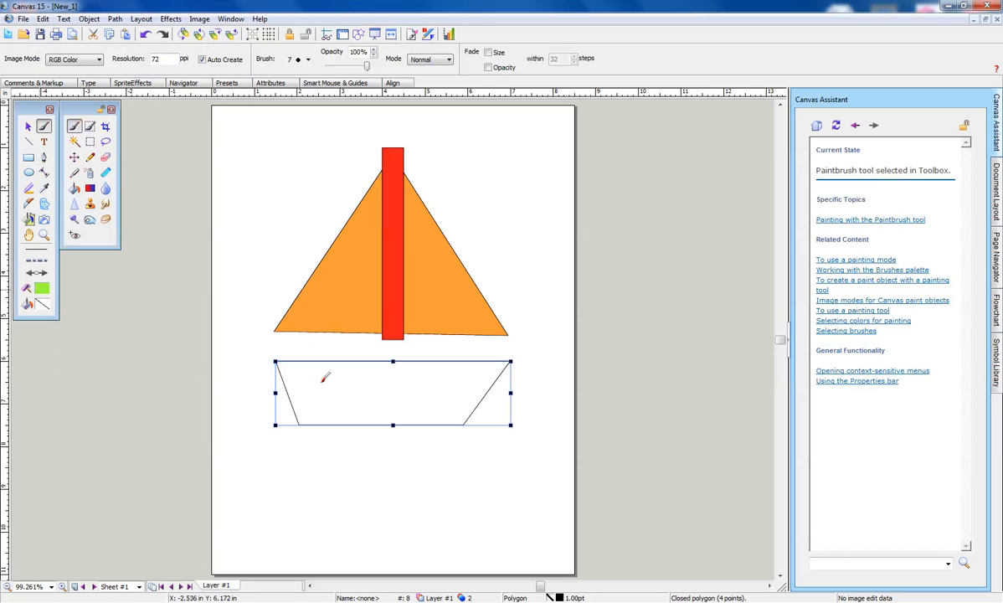
mouse_move(354, 368)
mouse_down()
mouse_move(279, 363)
mouse_move(299, 421)
mouse_move(401, 414)
mouse_move(322, 417)
mouse_move(363, 418)
mouse_up()
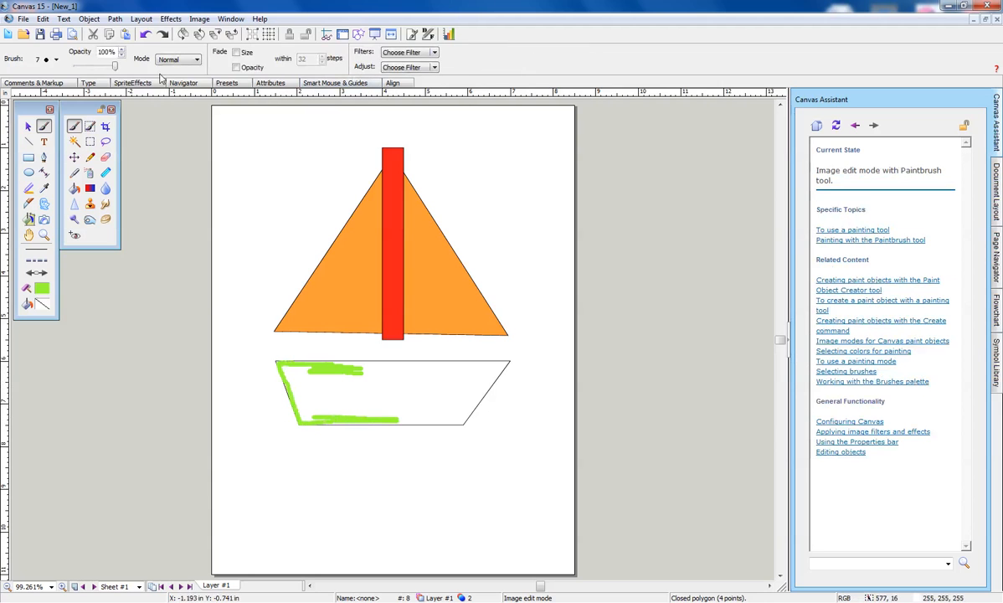
Enlarge the brush to size 19 and paint the rest of the hull light green.
click(55, 59)
click(144, 76)
mouse_move(318, 352)
mouse_down()
mouse_move(340, 355)
mouse_move(285, 369)
mouse_move(302, 409)
mouse_move(452, 418)
mouse_move(495, 367)
mouse_move(293, 363)
mouse_move(474, 370)
mouse_move(447, 381)
mouse_move(320, 383)
mouse_move(474, 378)
mouse_move(343, 381)
mouse_move(432, 400)
mouse_move(332, 394)
mouse_move(360, 405)
mouse_move(466, 395)
mouse_move(435, 410)
mouse_move(417, 383)
mouse_move(468, 396)
mouse_move(463, 381)
mouse_move(474, 397)
mouse_up()
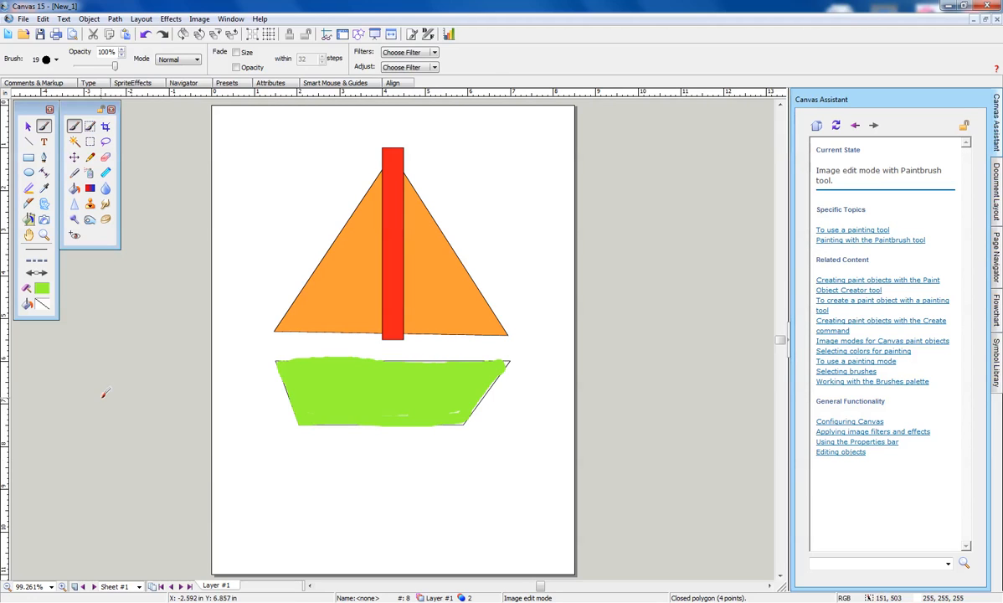
Paint a curved stroke on the left part of the hull with the gold radial gradient ink.
click(42, 288)
click(90, 300)
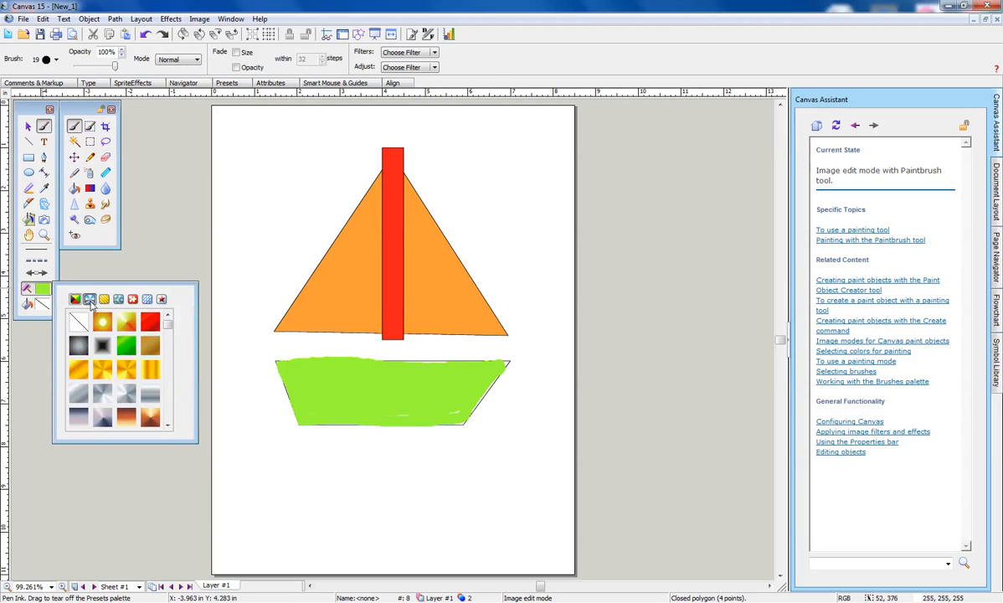
click(105, 324)
mouse_move(306, 361)
mouse_down()
mouse_move(367, 377)
mouse_move(319, 394)
mouse_up()
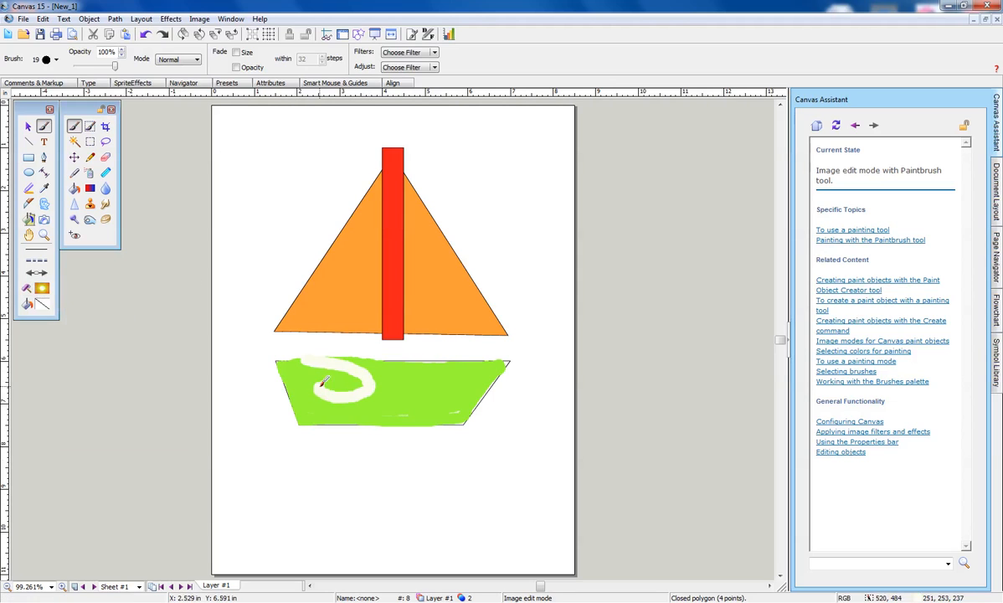
Paint an oval patch on the green hull with the black crosshatch ink.
click(42, 287)
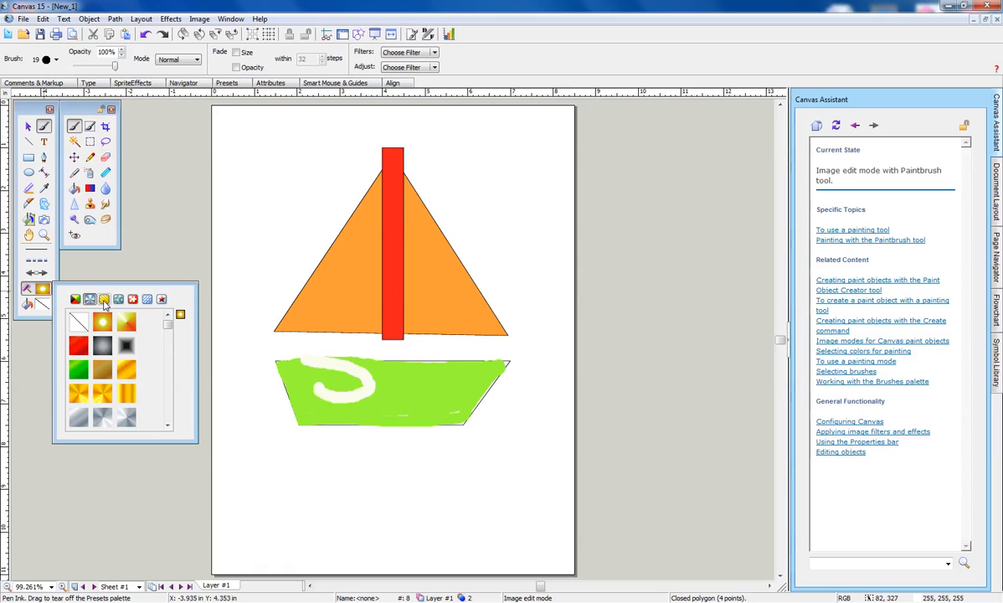
click(103, 300)
click(105, 324)
mouse_move(362, 369)
mouse_down()
mouse_move(328, 368)
mouse_move(314, 355)
mouse_up()
Paint a patch over the hull's crosshatched area with the brown wood parquet pattern ink.
click(41, 288)
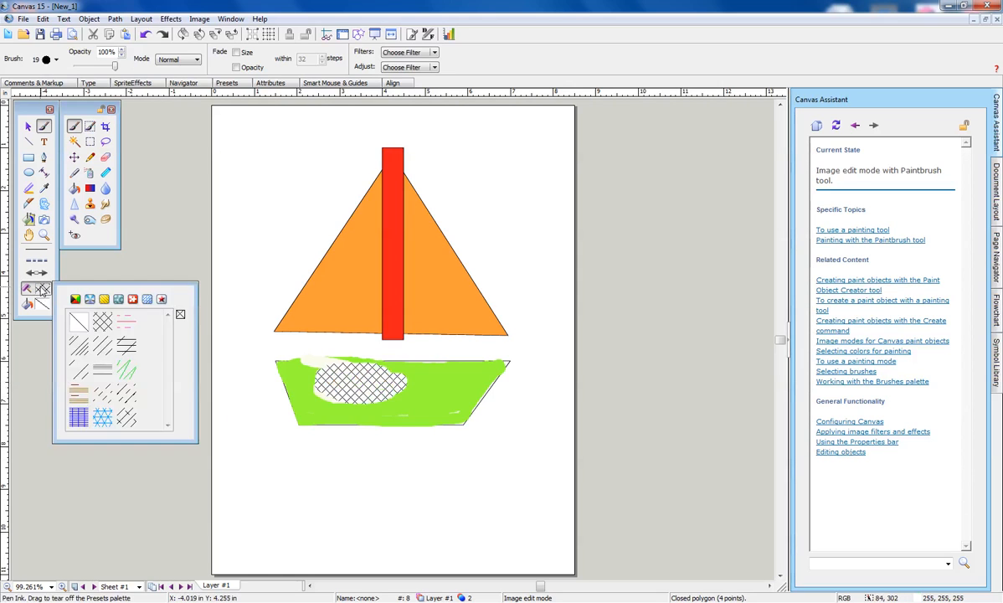
click(133, 299)
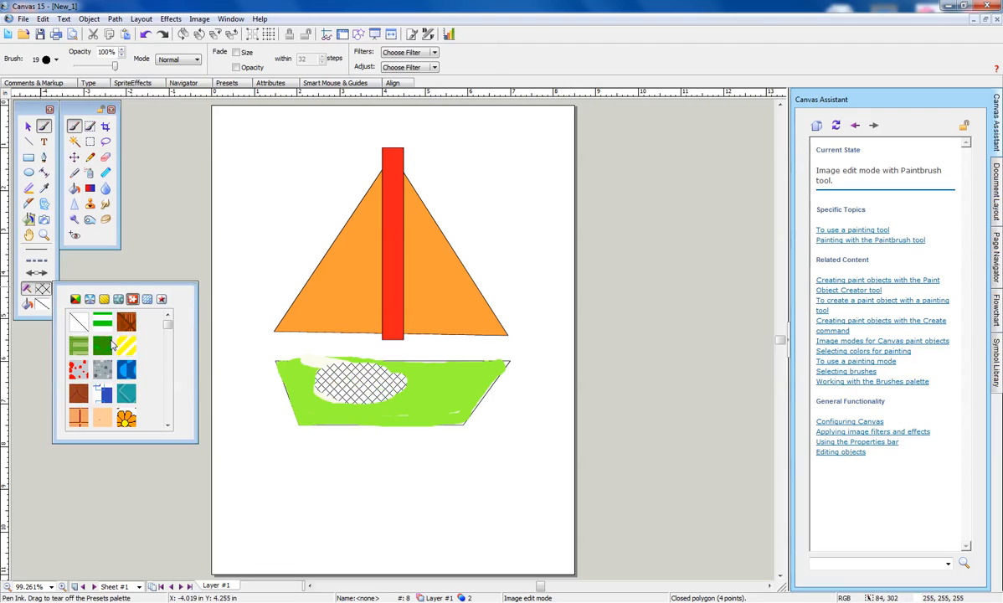
click(126, 321)
mouse_move(331, 356)
mouse_down()
mouse_move(372, 377)
mouse_move(339, 361)
mouse_up()
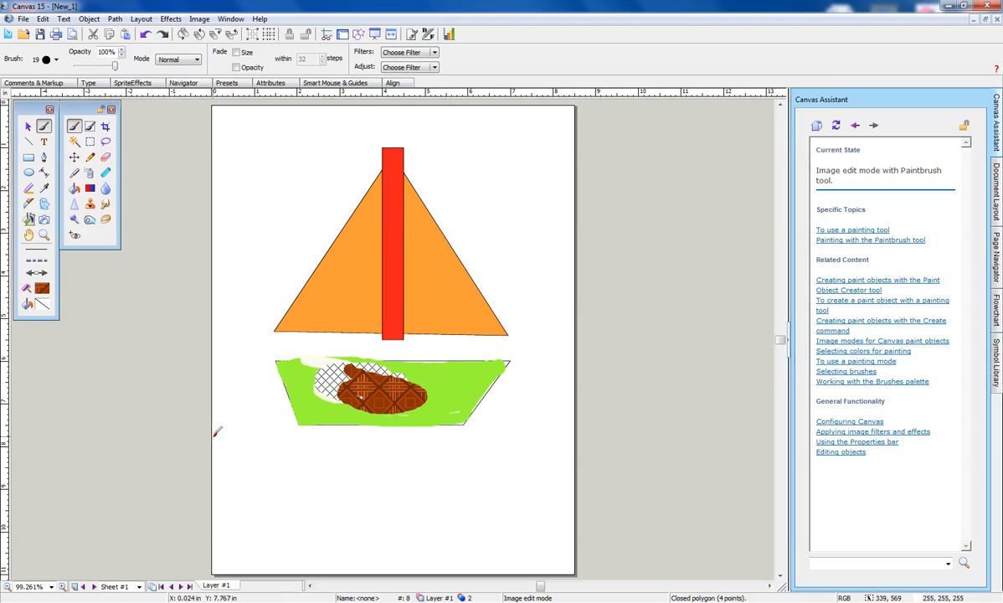